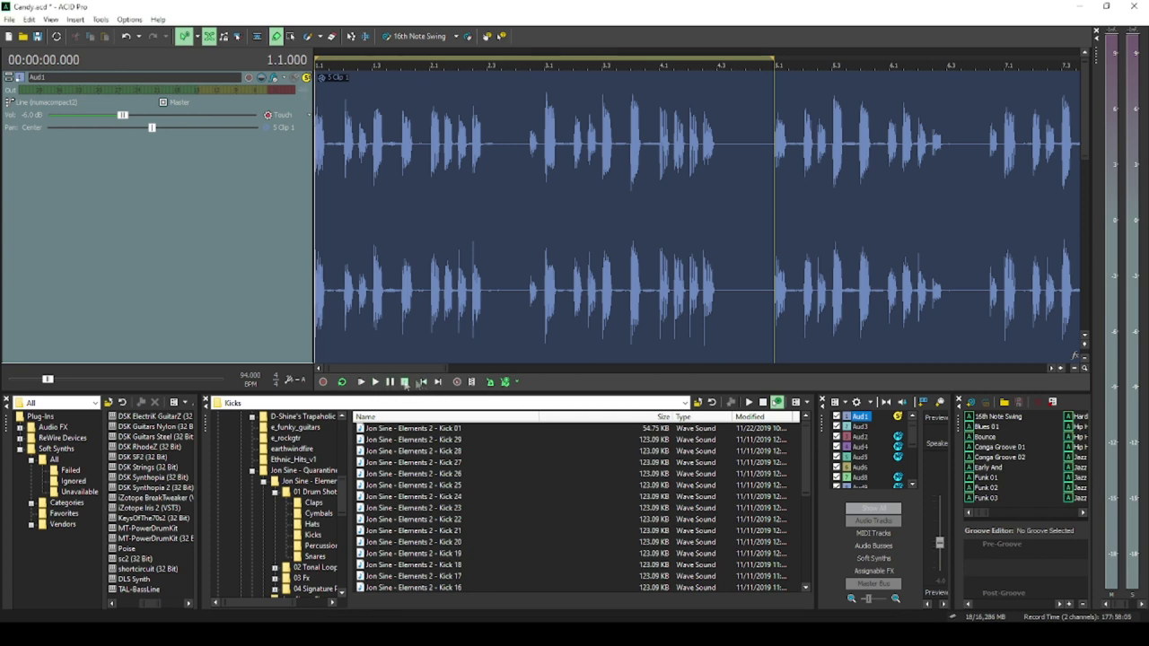
Audition Aud1 while reviewing its Track EQ, and enable the NC_8505_Lead_x64 amp in its effects chain
click(375, 383)
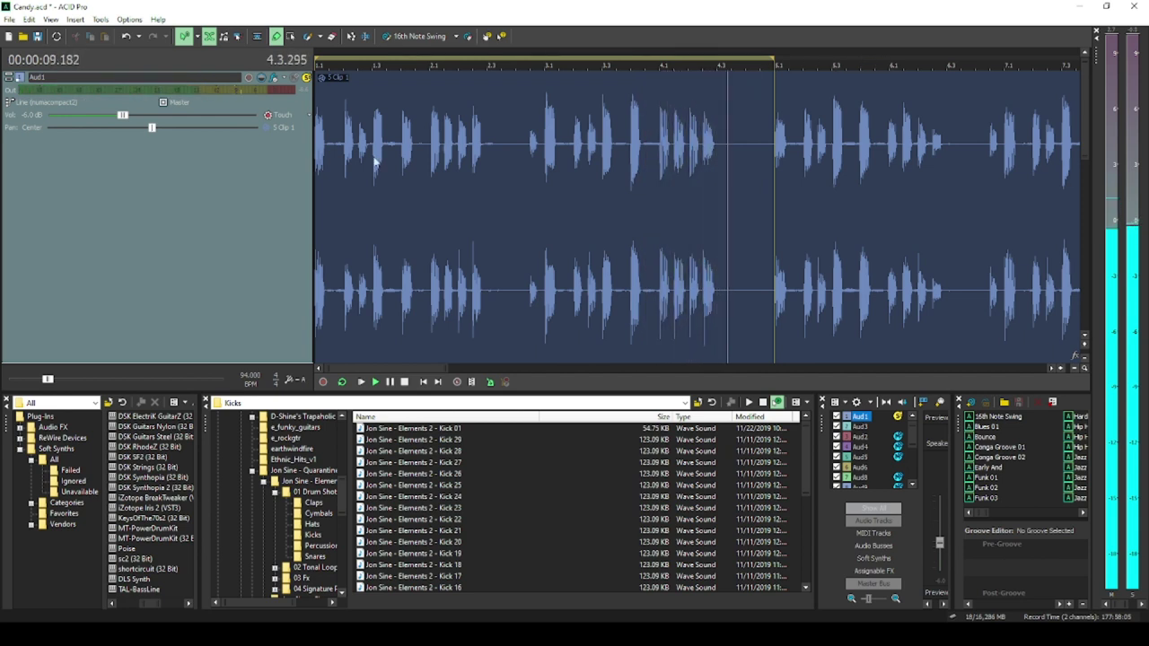
click(275, 79)
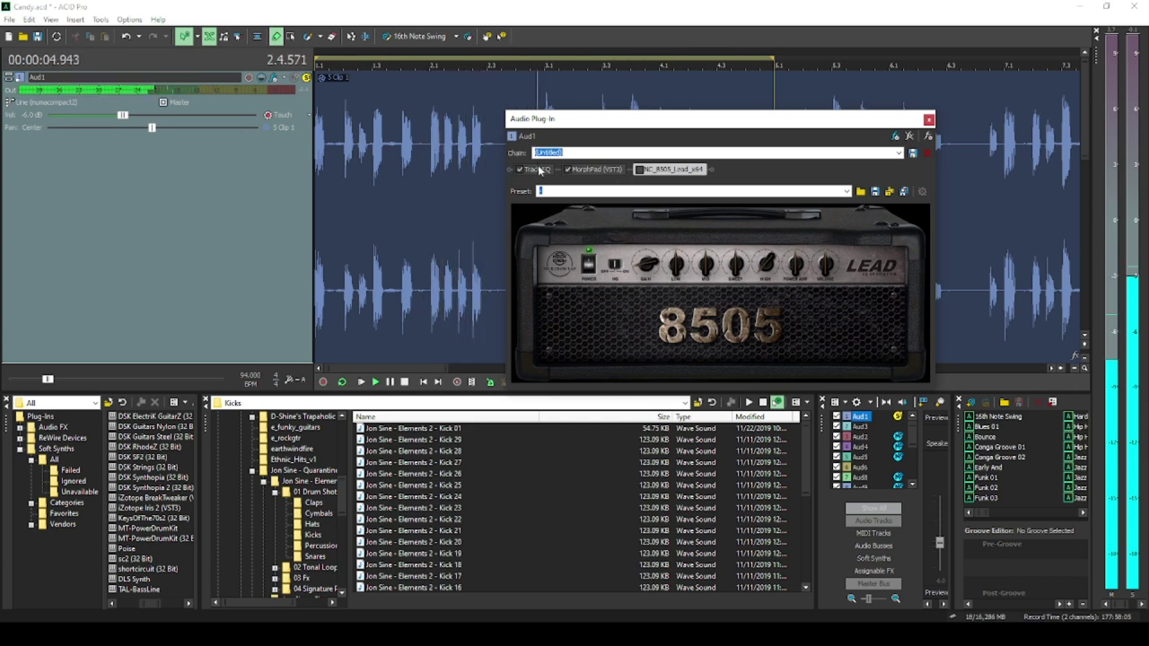
click(540, 170)
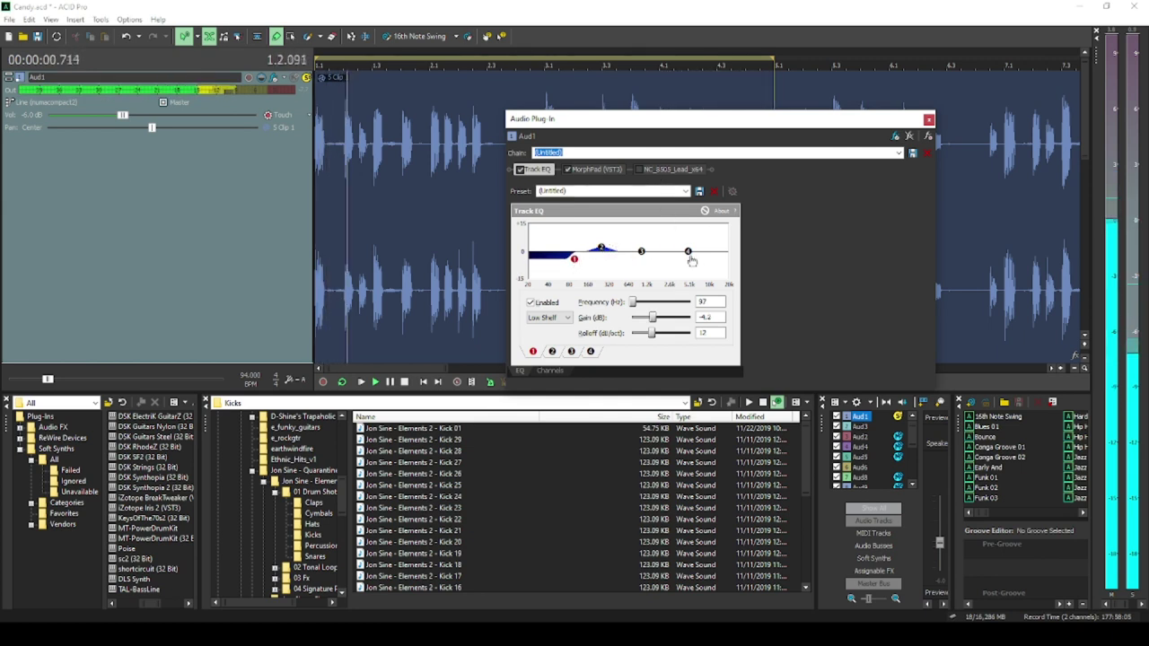
click(672, 169)
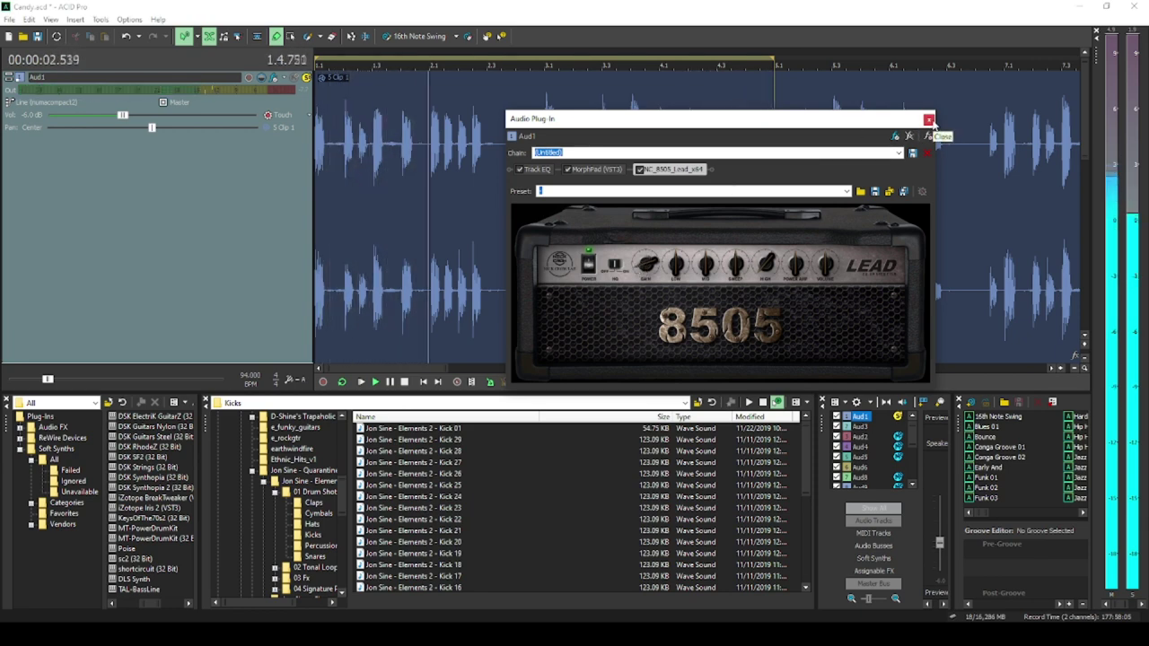
click(929, 119)
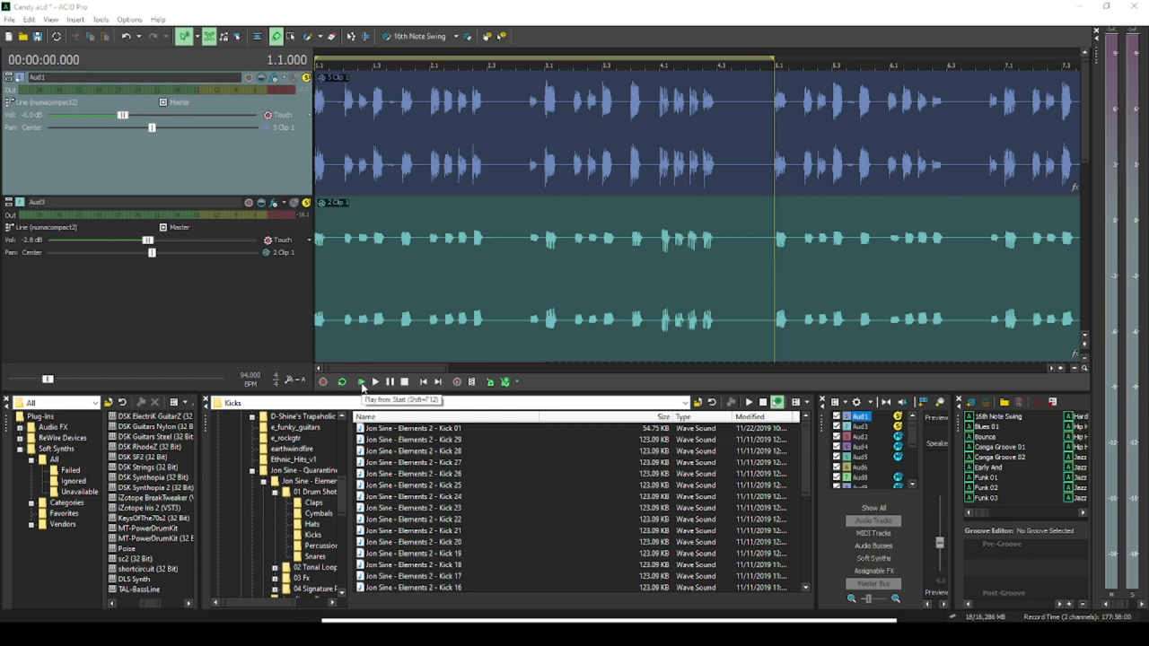
Play from the start and compare Aud3 alone with Aud1 and Aud3 together by toggling Aud1's solo
click(362, 384)
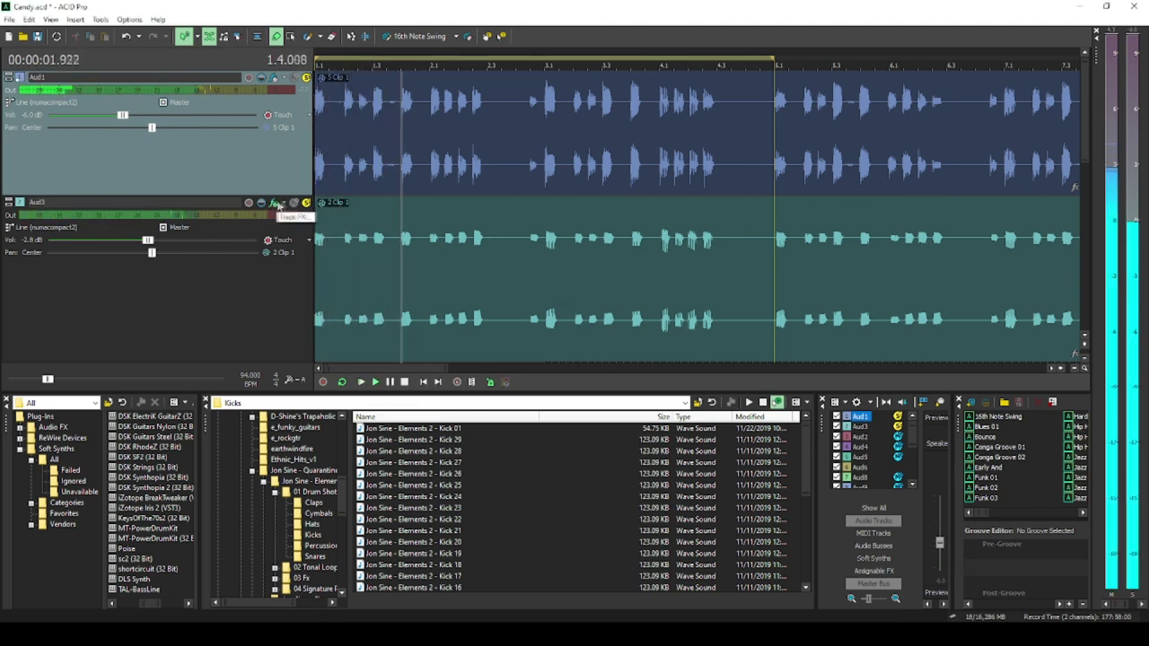
click(306, 79)
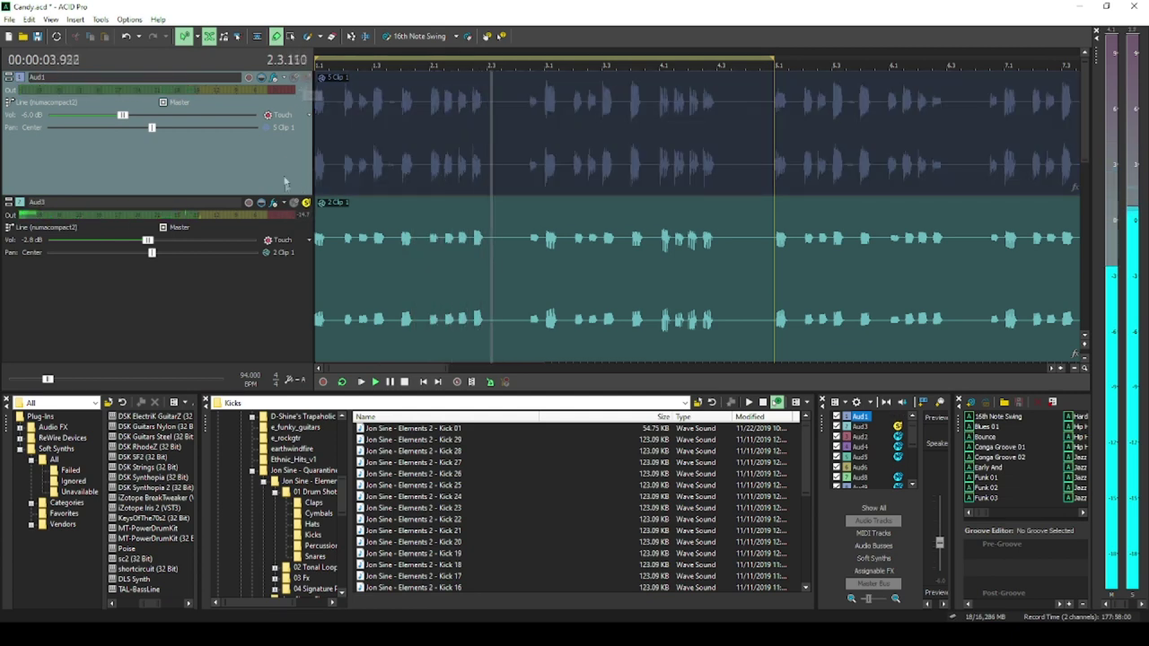
click(305, 79)
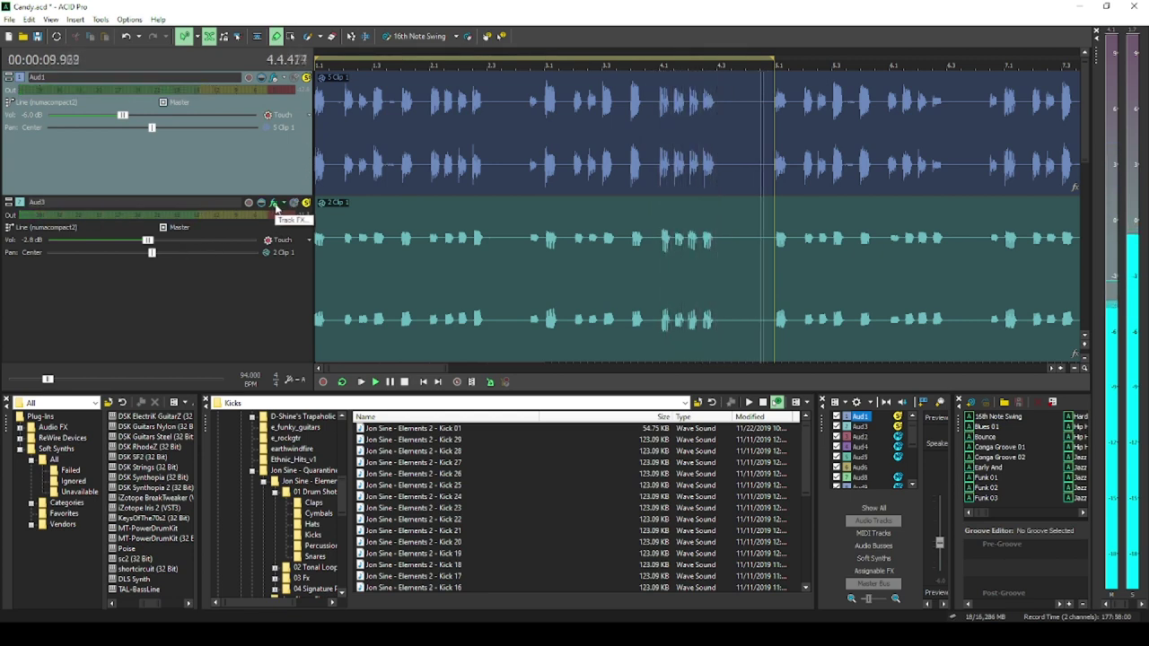
Cut Aud3's high shelf by about 2.2 dB at 4,880 Hz in the Track EQ and raise the track volume to -1.2 dB
click(275, 205)
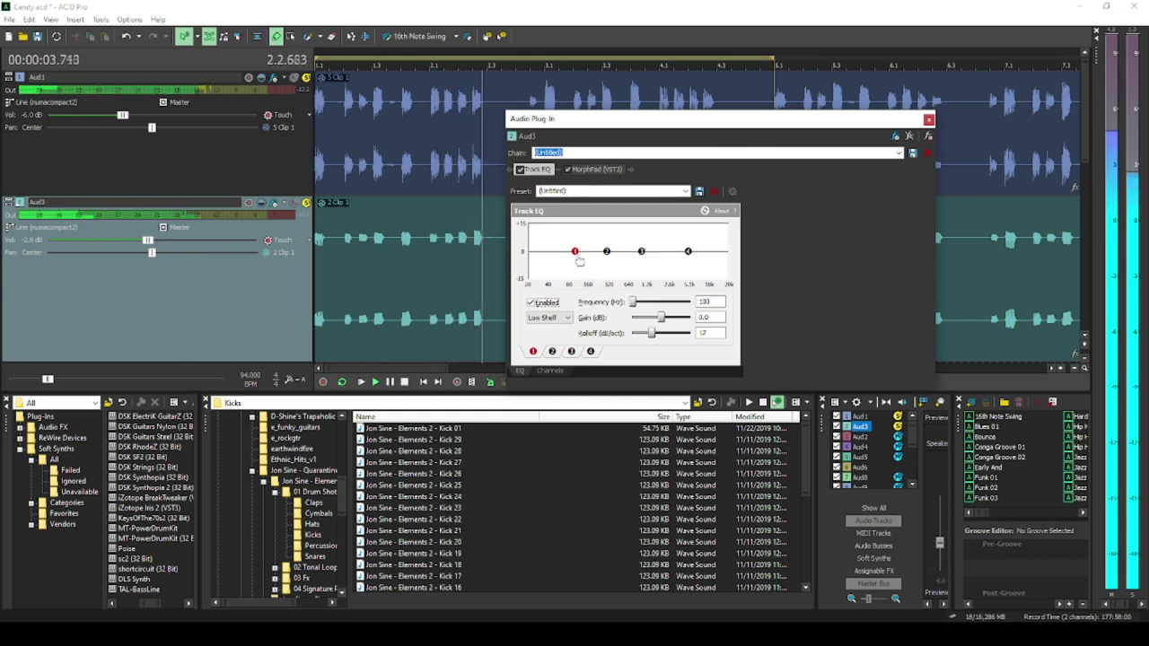
drag(688, 253, 688, 257)
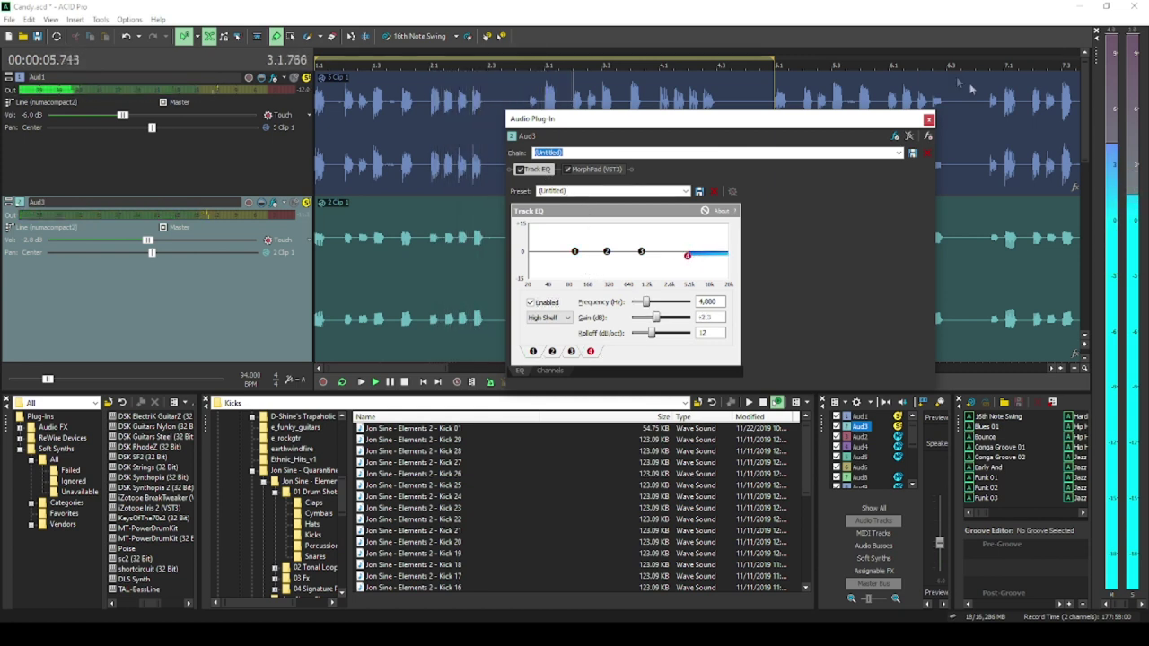
click(929, 120)
drag(149, 241, 159, 241)
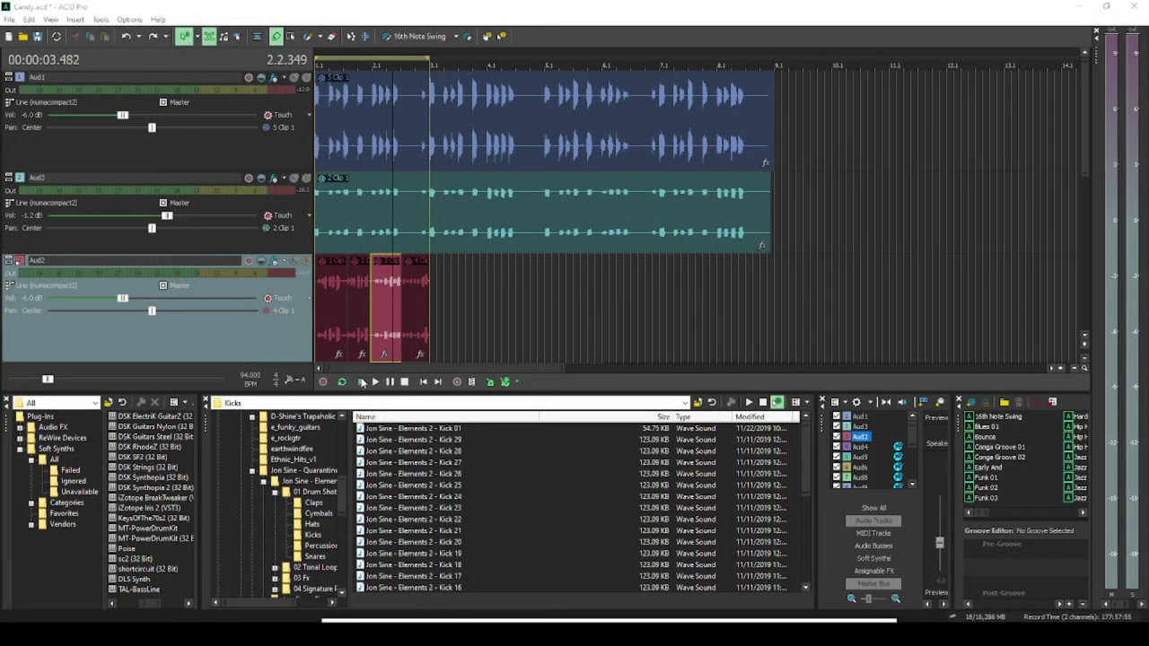
Play the mix from the start and audition the third clip on Aud2 by setting the loop region to that clip
click(362, 382)
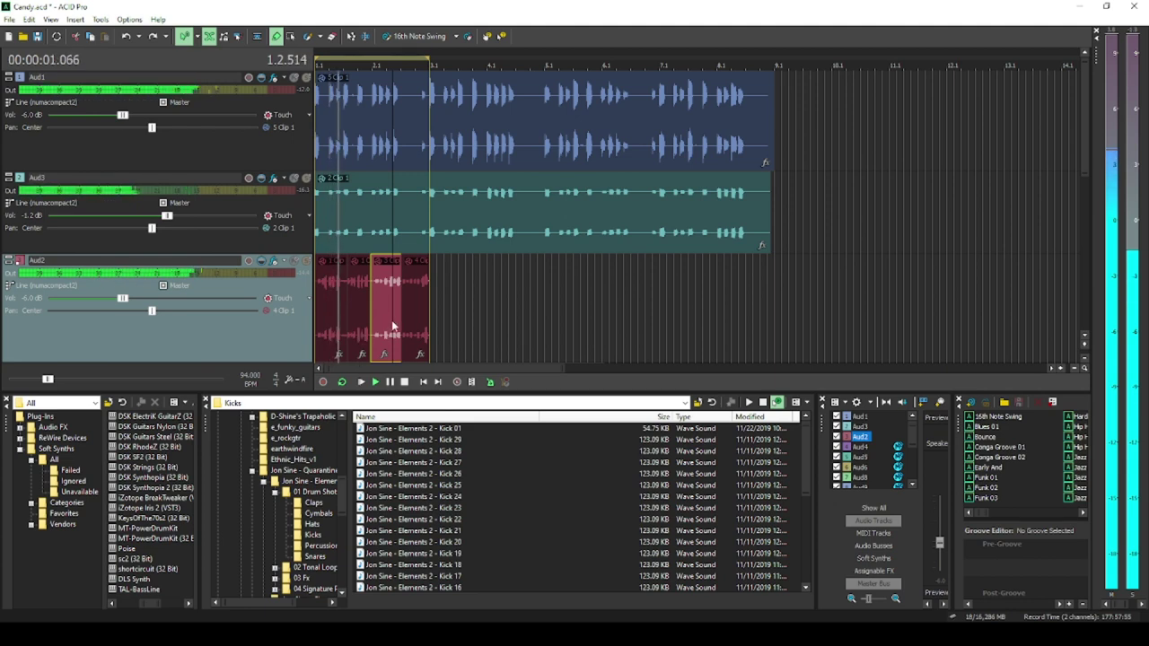
scroll(391, 319, up, 3)
scroll(391, 319, up, 2)
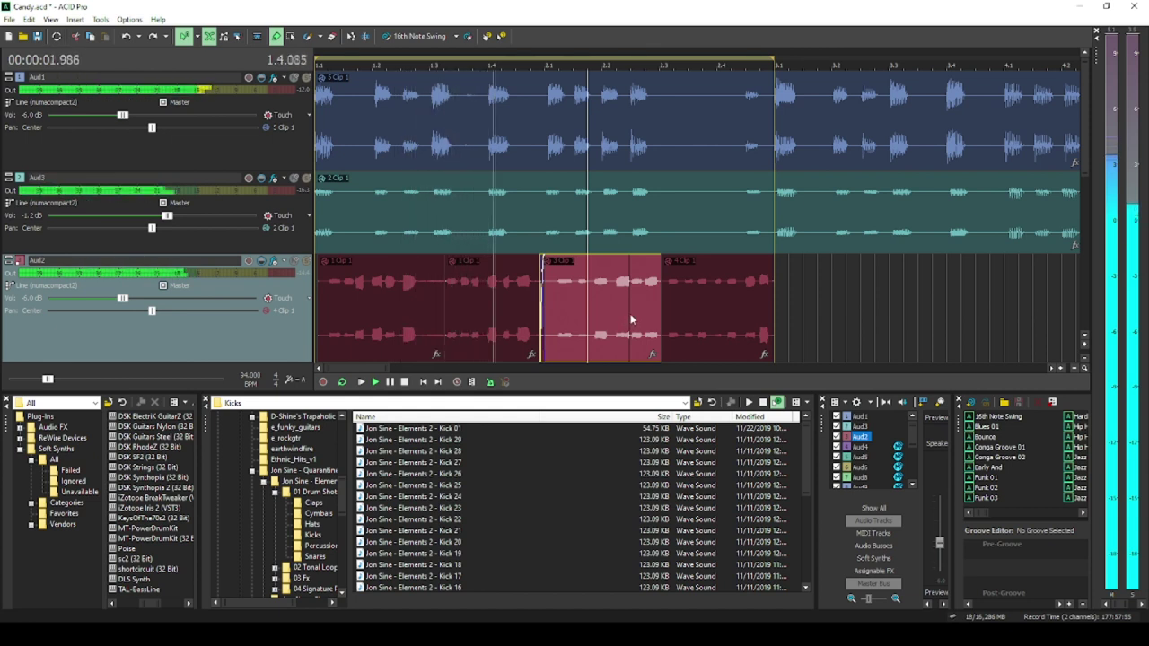
double_click(629, 313)
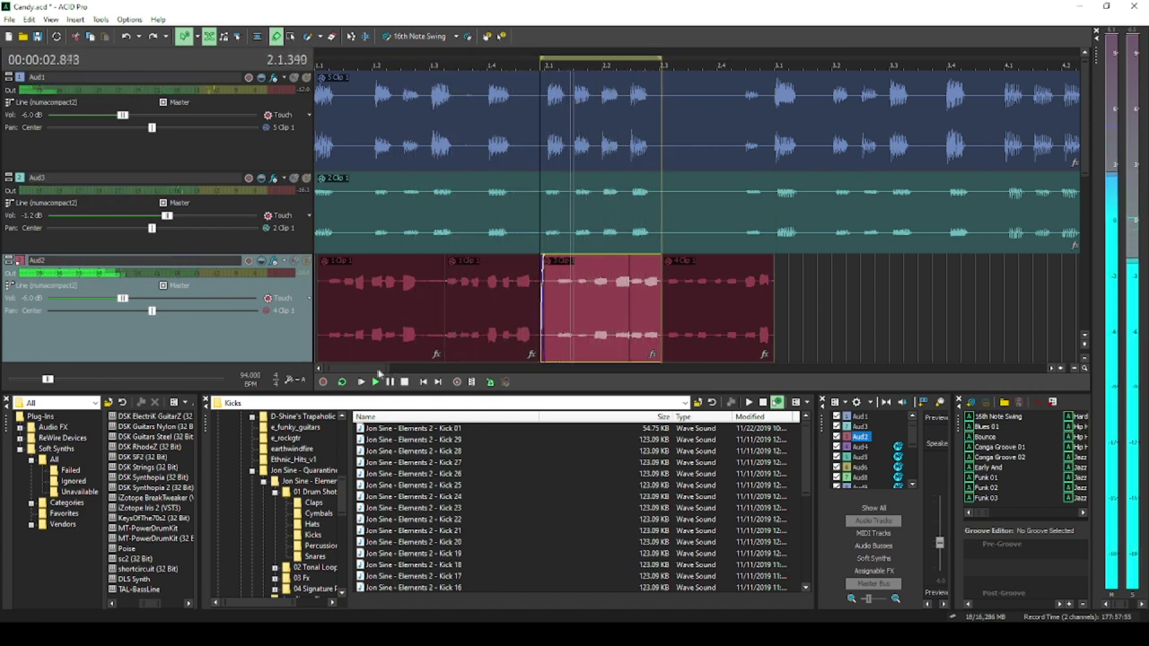
click(404, 382)
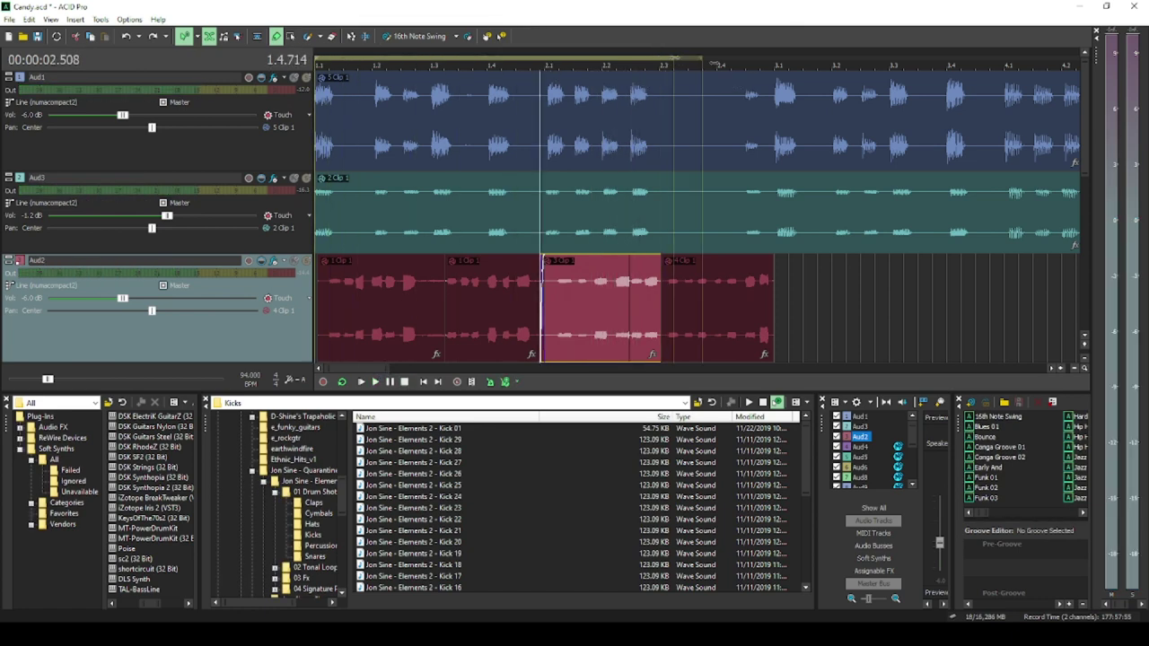
Examine the GDelay settings in Aud2's effects chain while auditioning the mix from the start
click(277, 263)
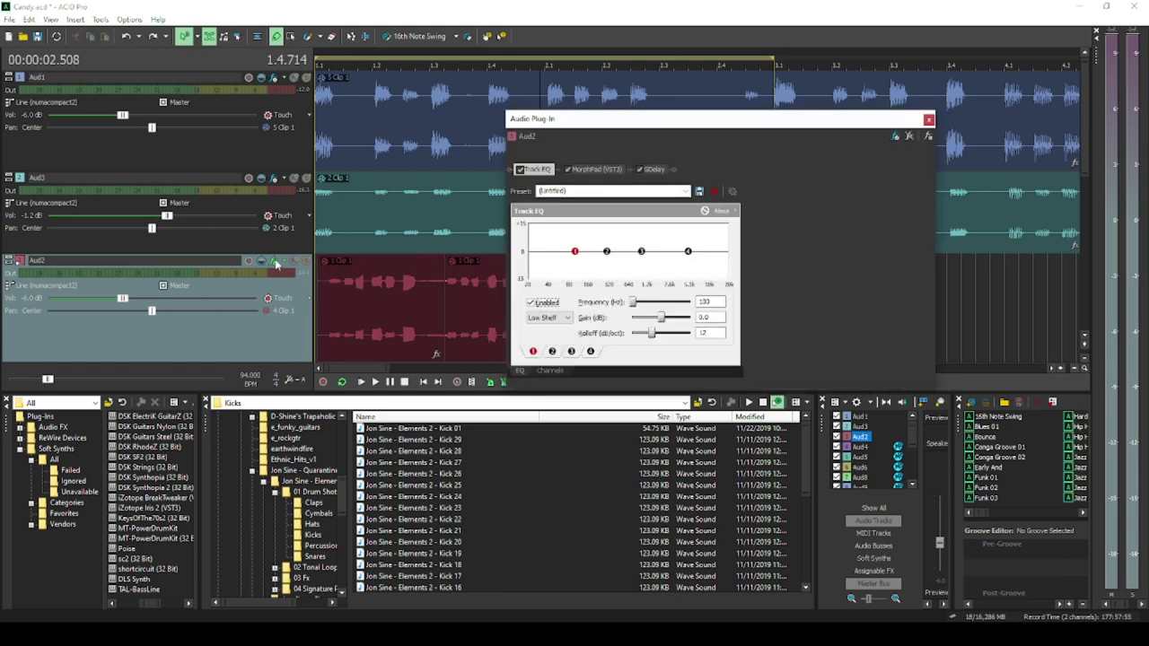
click(645, 170)
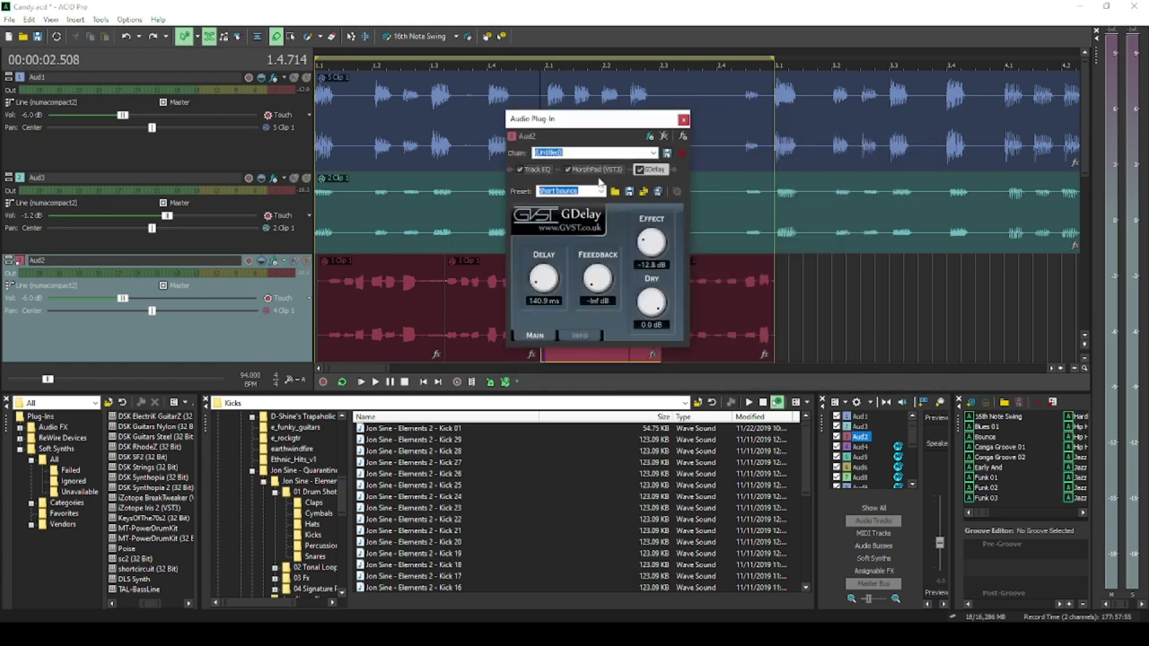
click(361, 382)
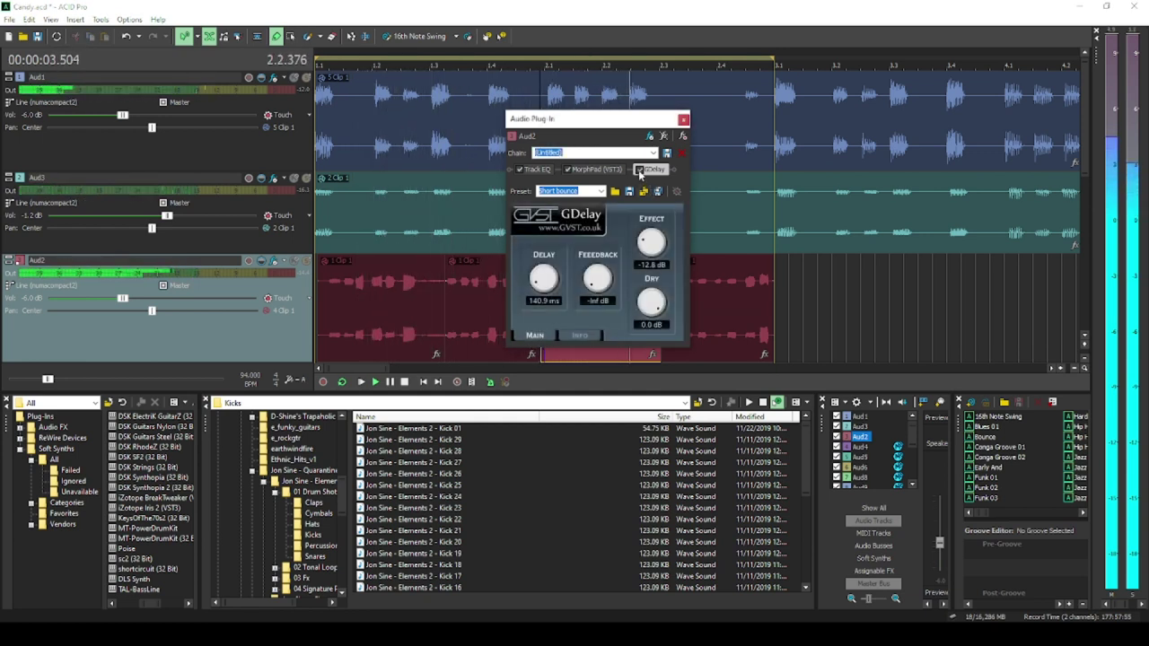
click(685, 120)
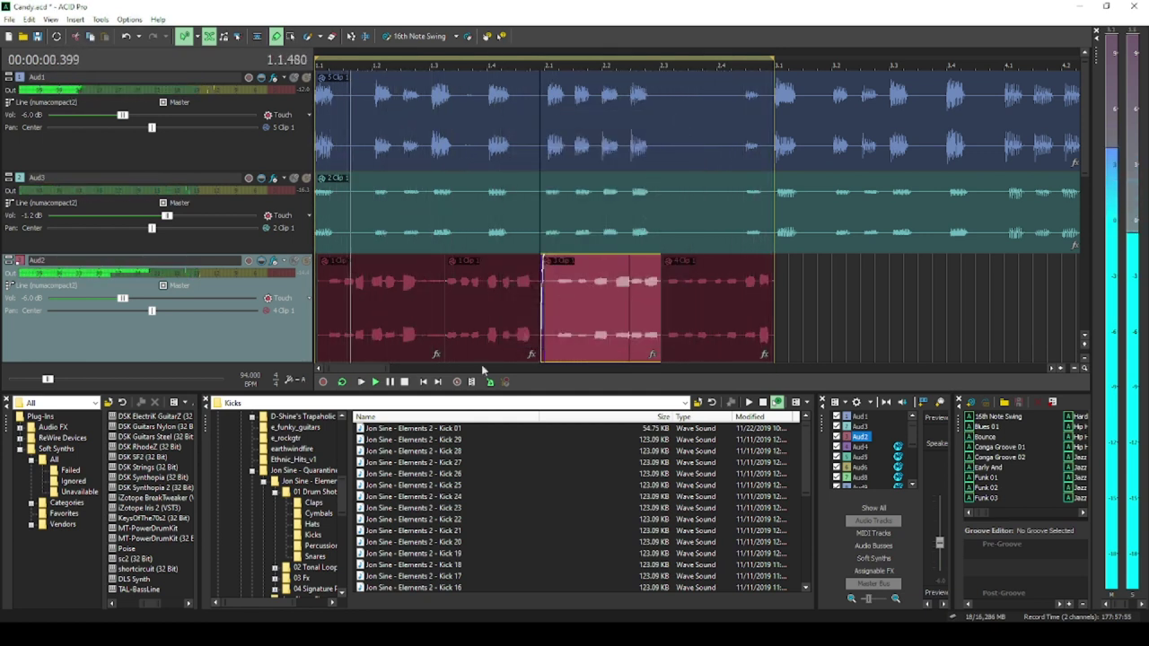
click(390, 382)
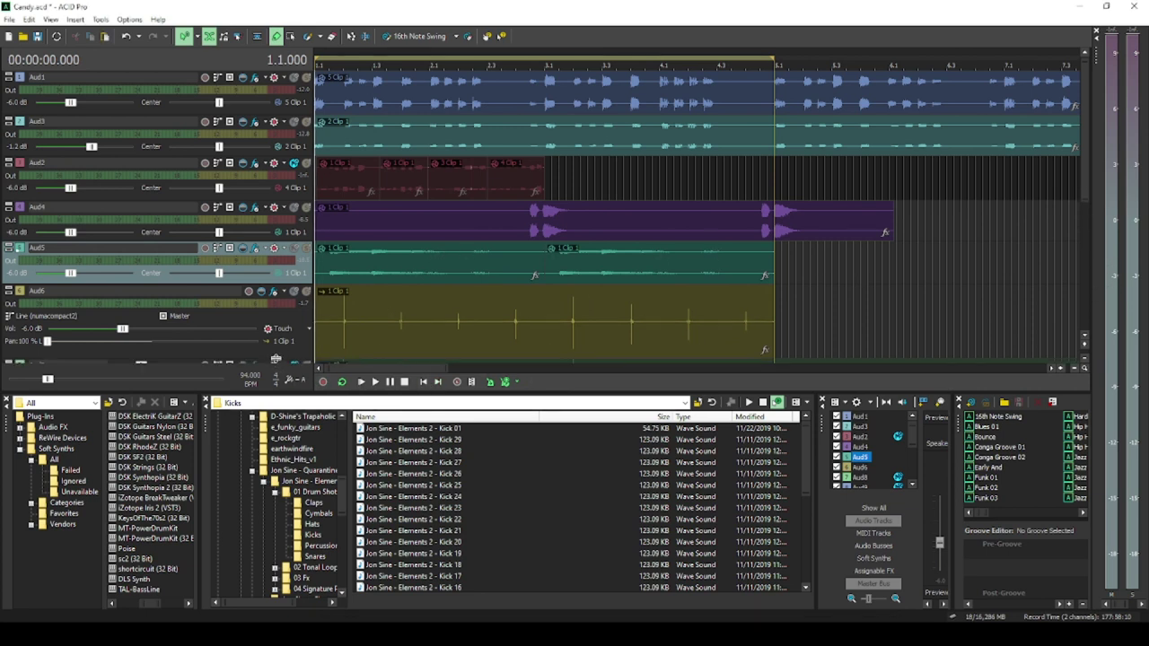
Reduce the height of the Aud6 track slightly and solo Aud6 on its own
drag(275, 362, 281, 348)
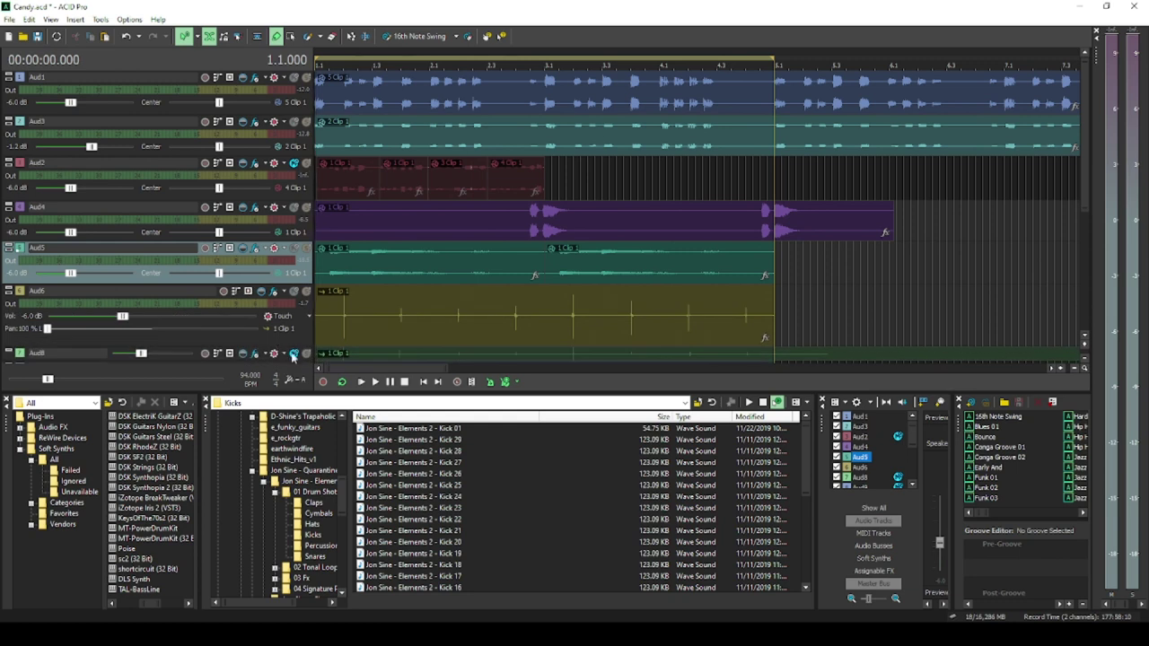
click(306, 291)
click(306, 355)
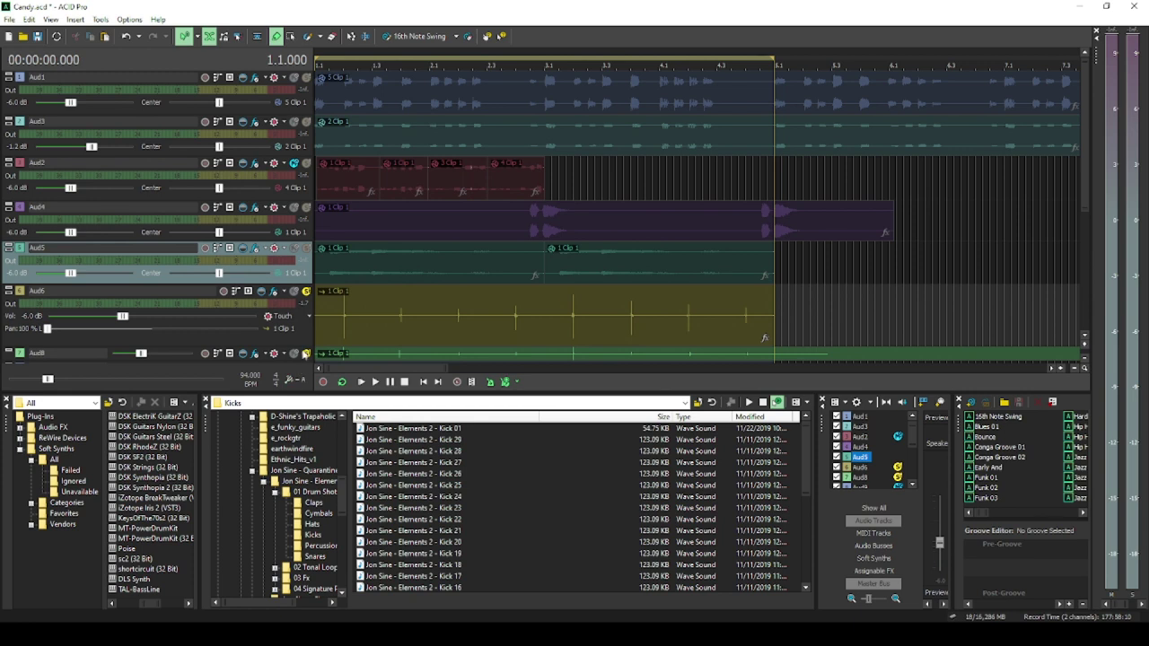
click(305, 355)
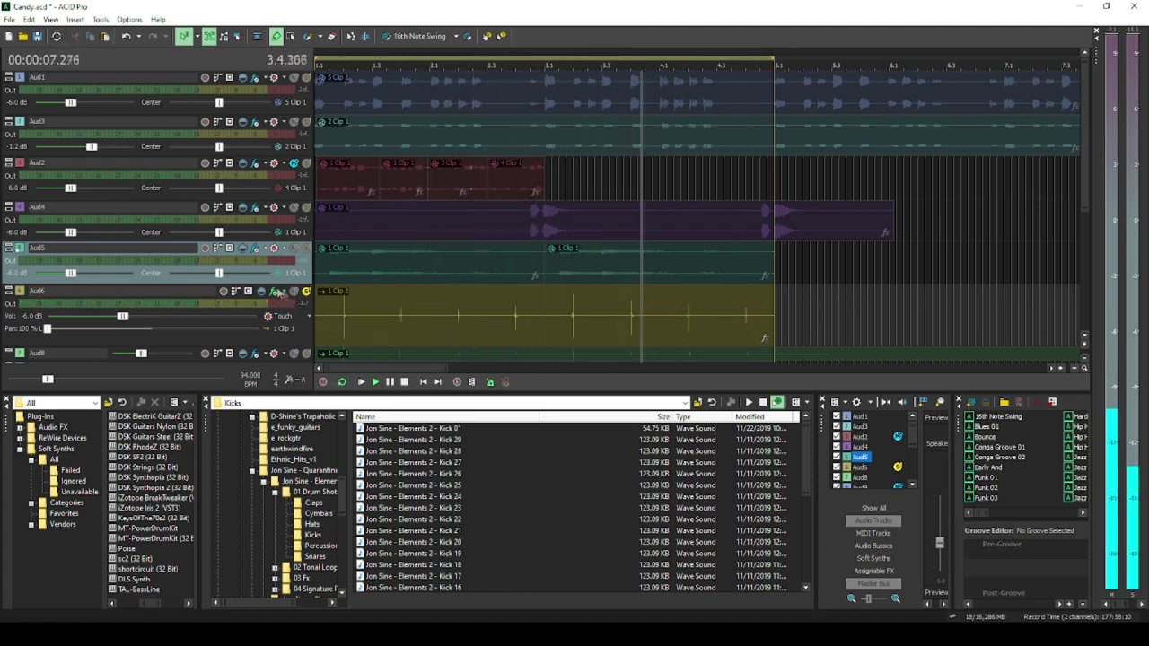
Enable the eFX_Reverb effect in Aud6's effects chain while the soloed track plays
click(274, 293)
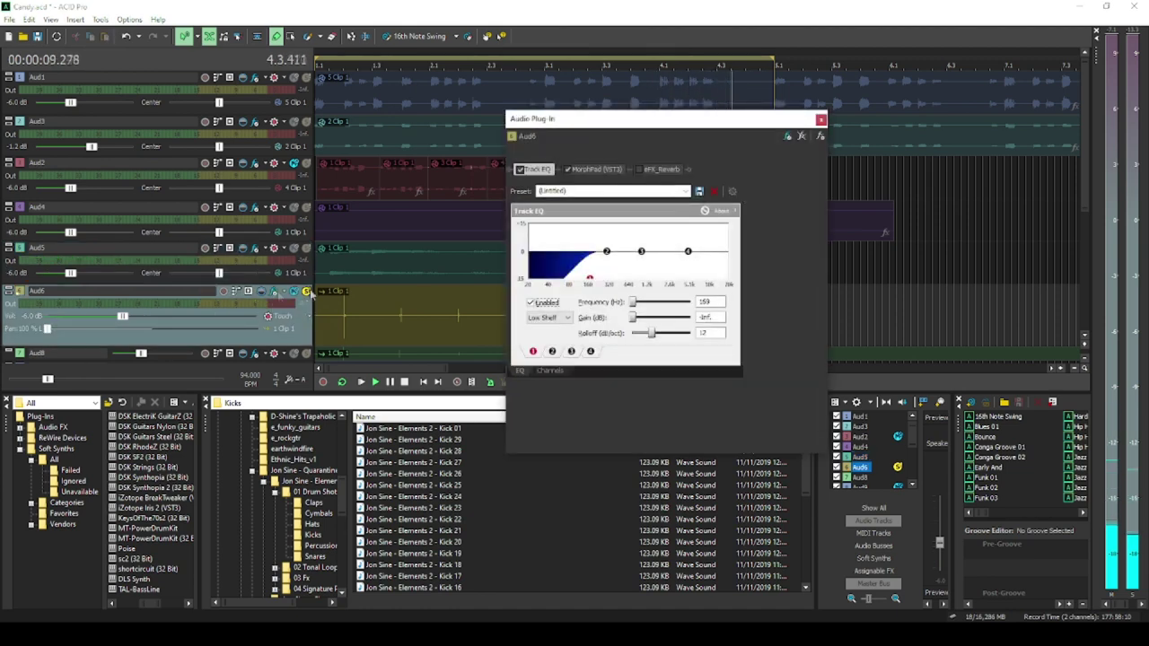
click(648, 170)
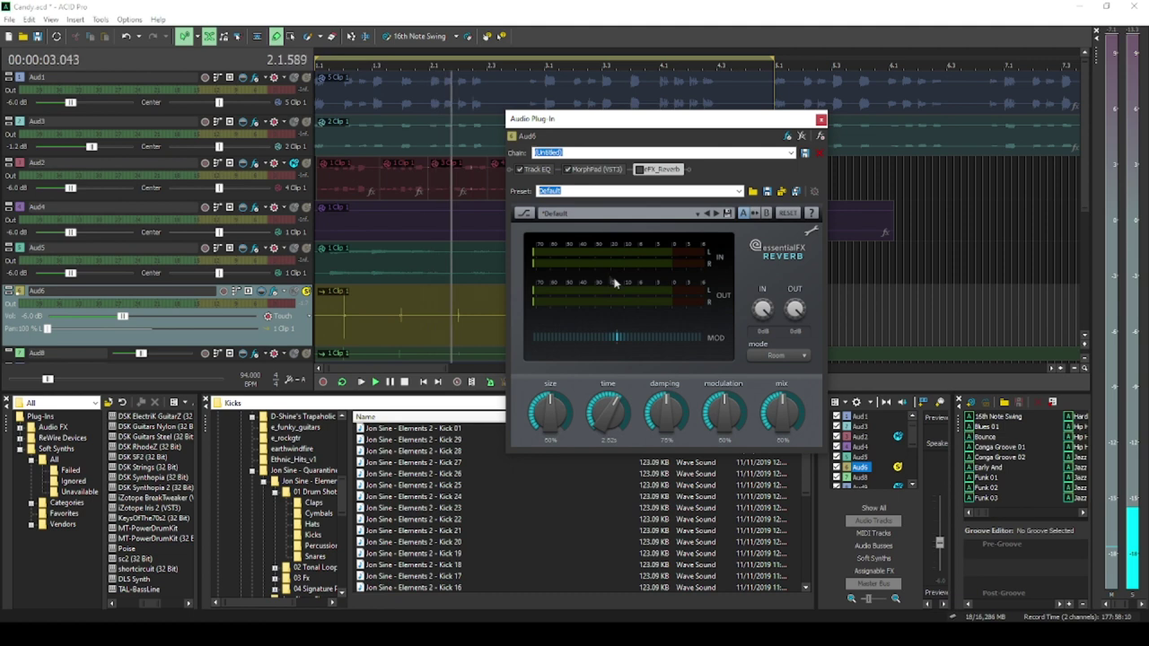
click(640, 170)
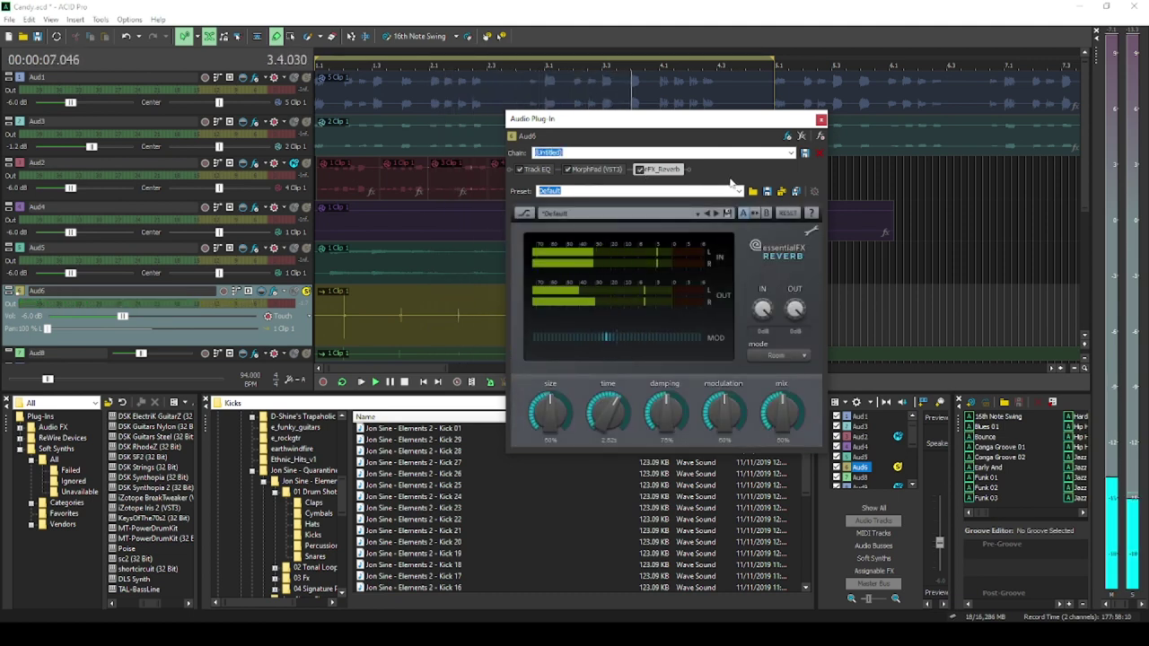
click(821, 119)
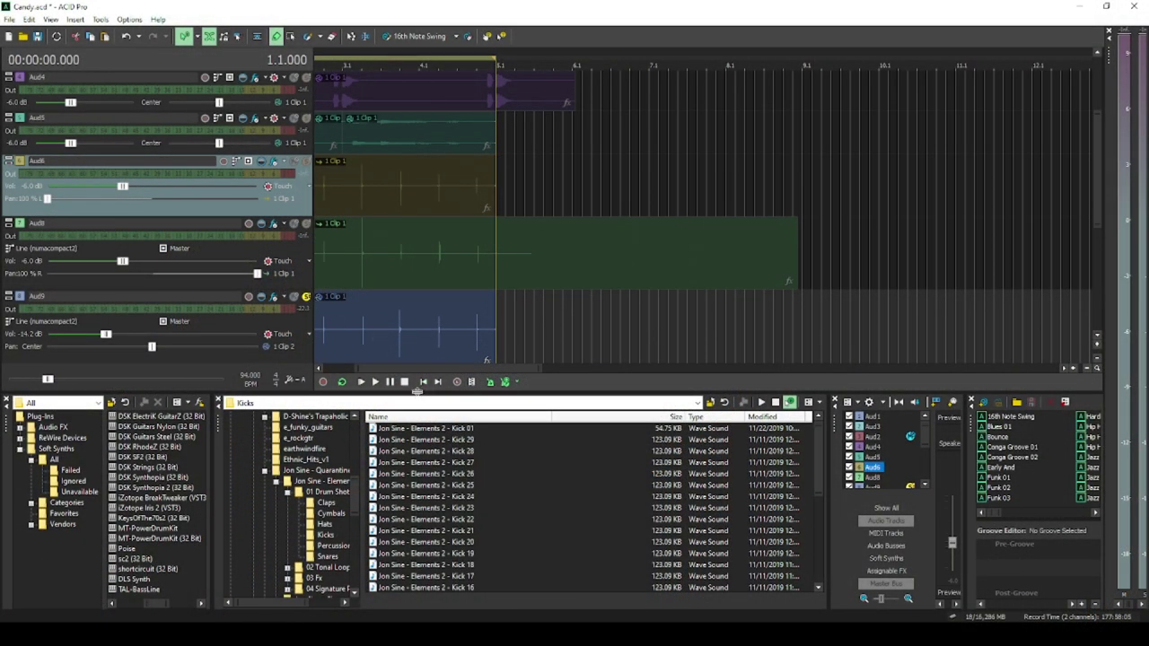
Return to the project start and inspect the GDelay settings in Aud9's effects chain while it plays
click(424, 383)
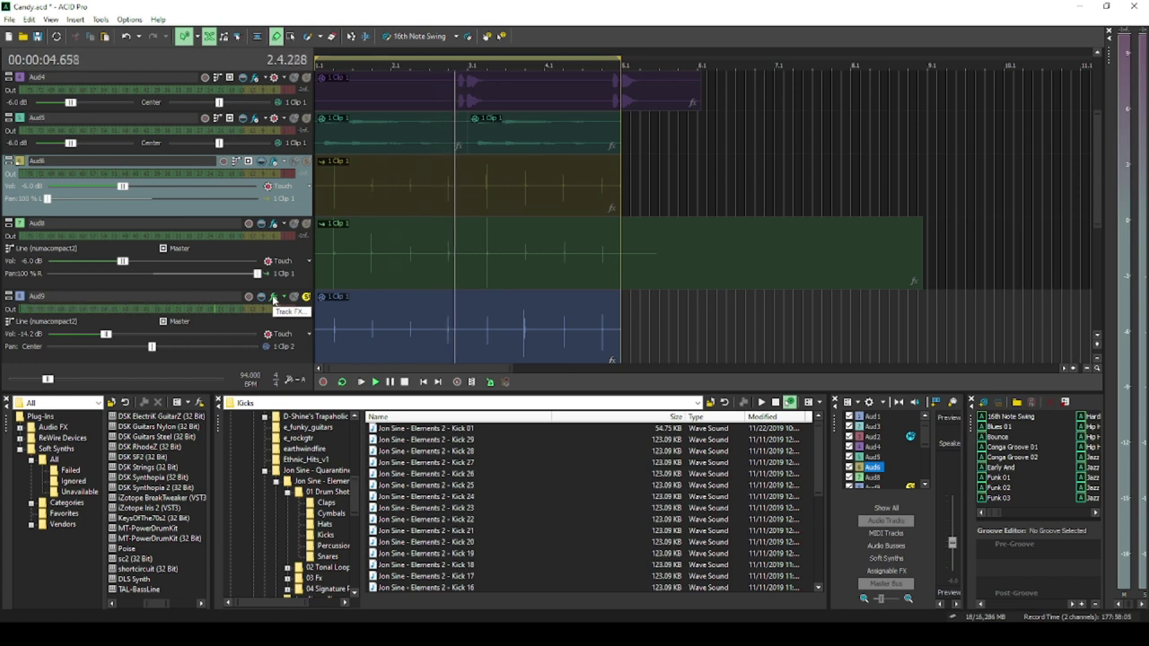
click(274, 299)
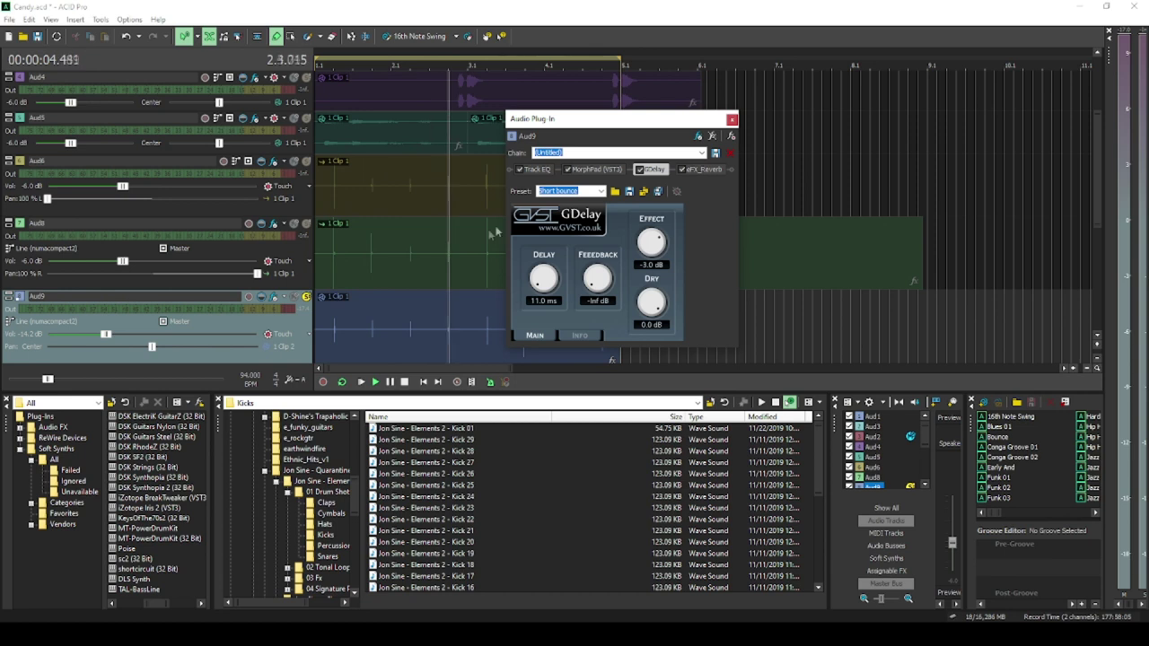
click(732, 121)
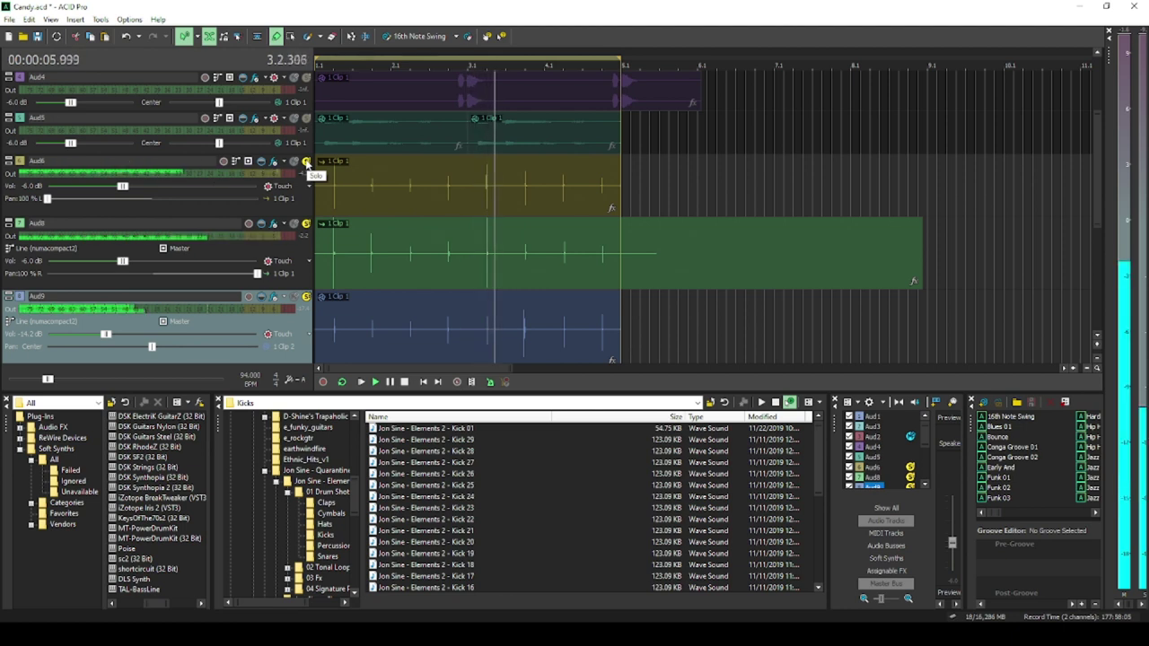
Audition Aud6, Aud8 and Aud9 together by clearing their solos and muting Aud4 and Aud5
click(306, 297)
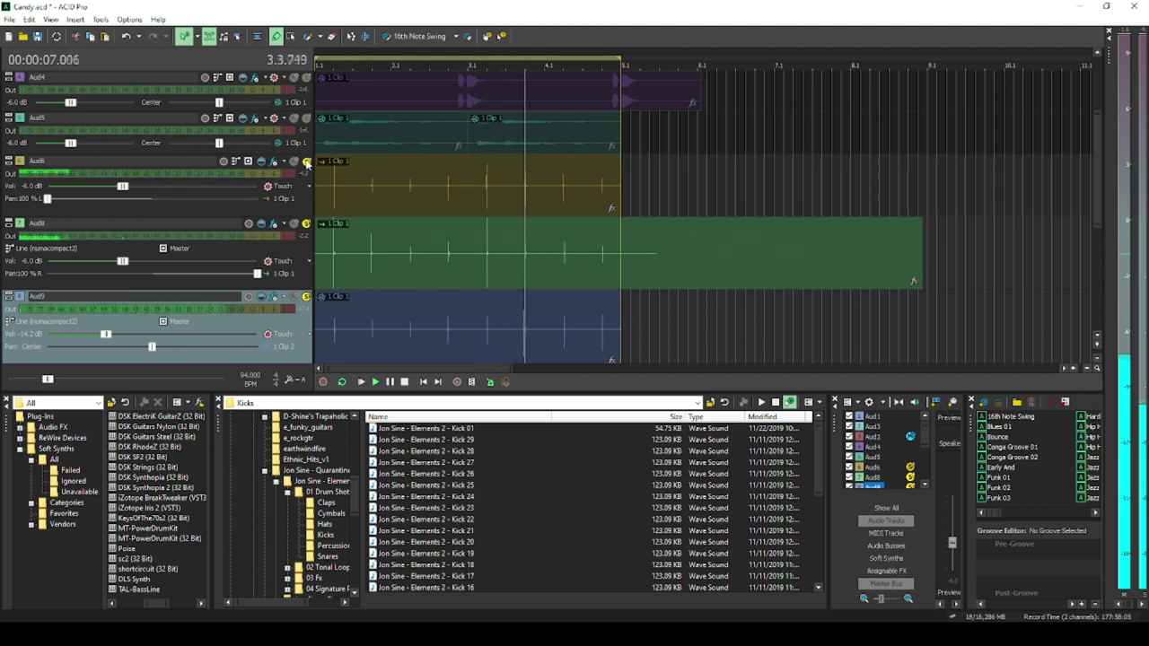
click(306, 297)
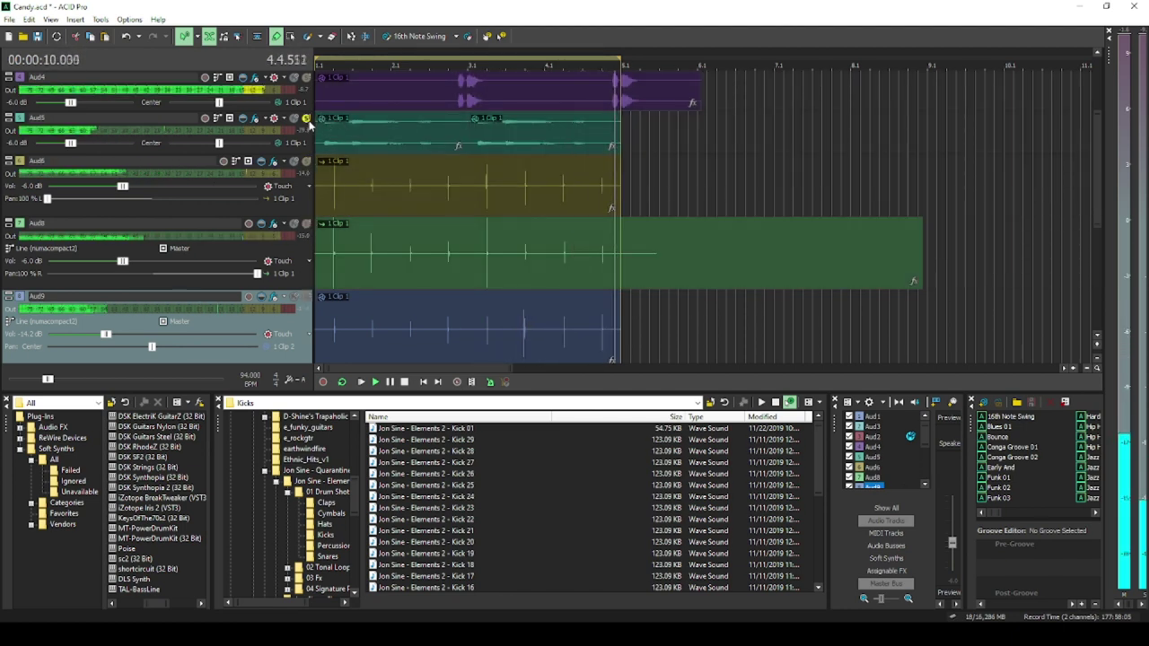
click(293, 78)
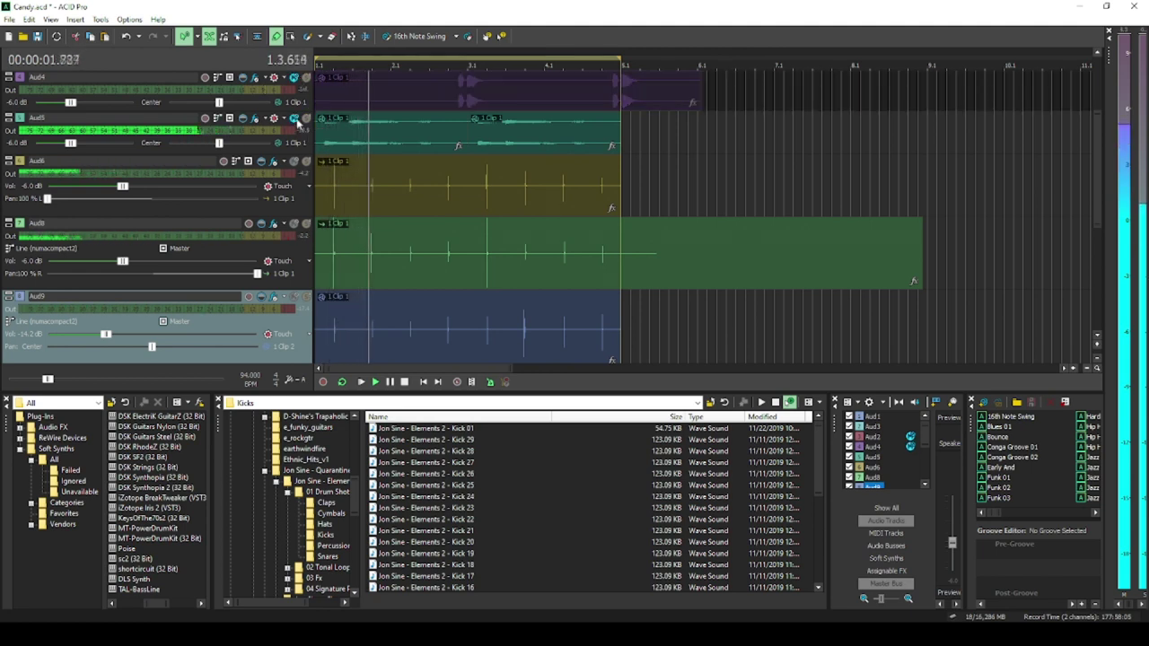
click(295, 118)
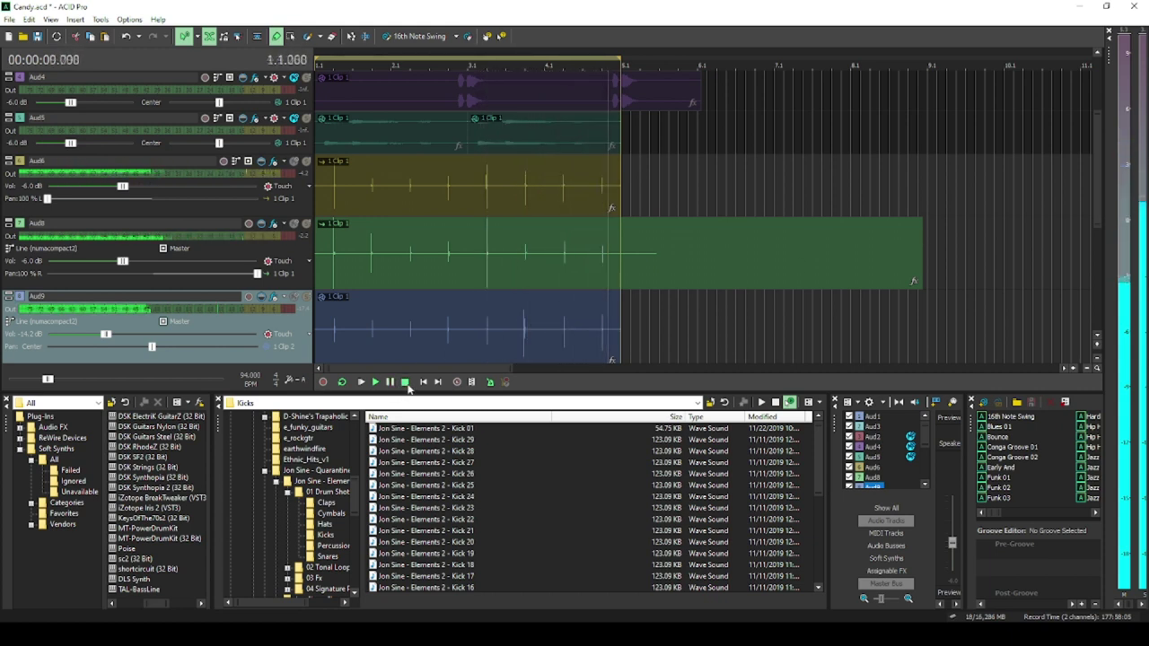
key(space)
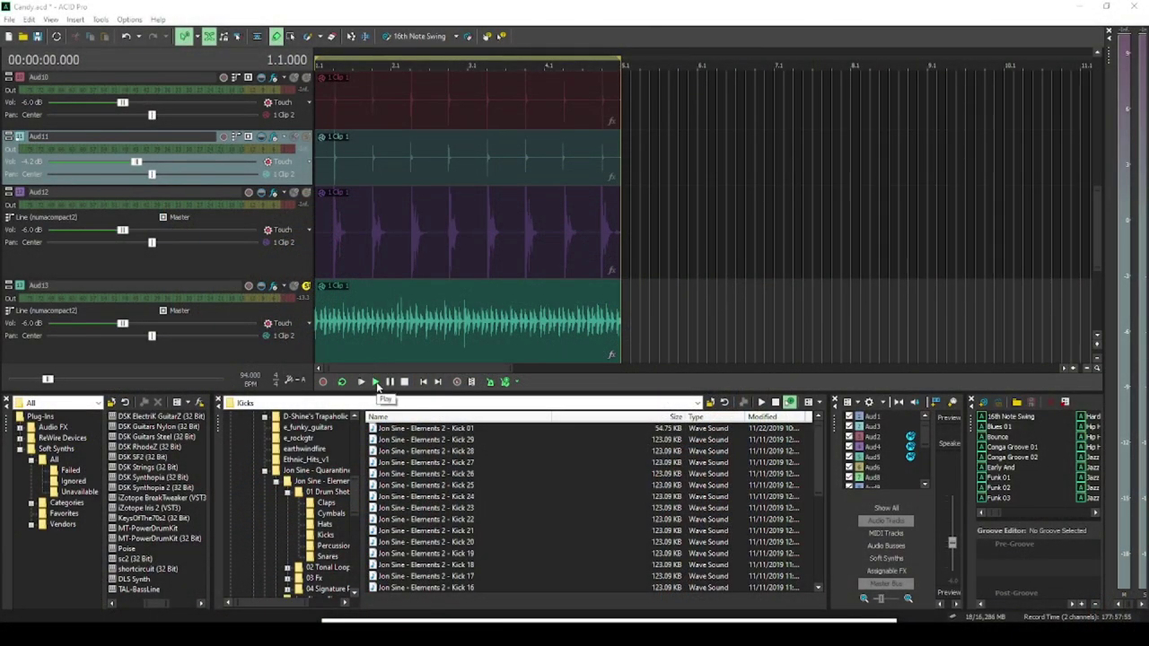
Play the soloed Aud13 and inspect the Track EQ and MorphPad effects chain on that track
click(377, 384)
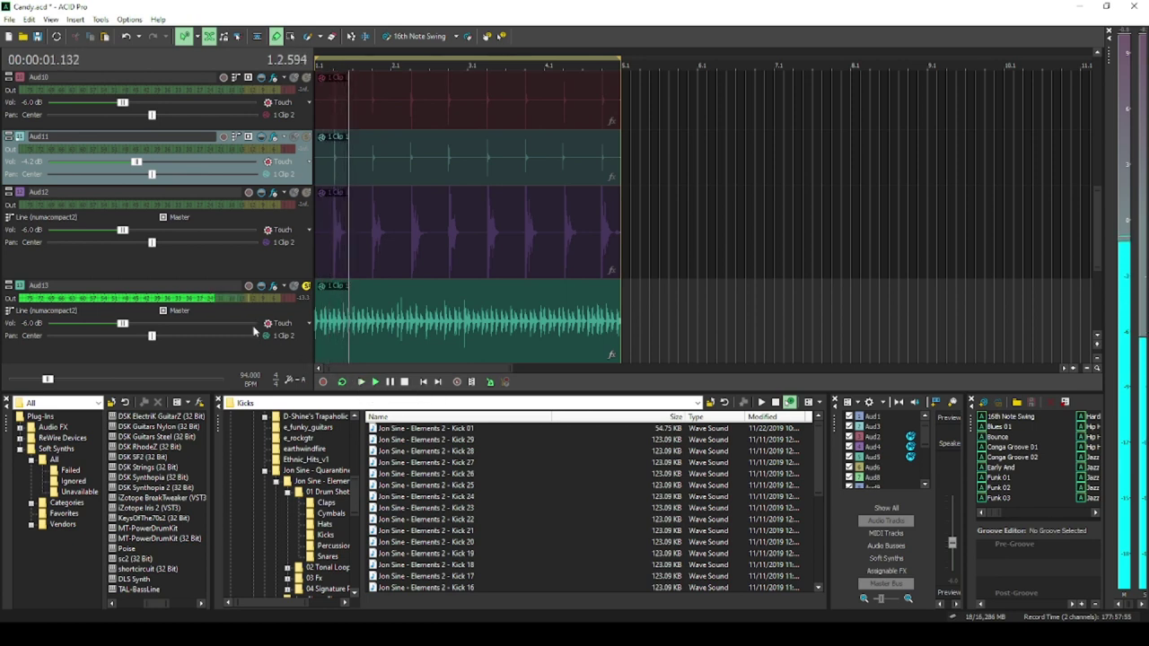
click(274, 288)
click(536, 169)
drag(633, 302, 664, 305)
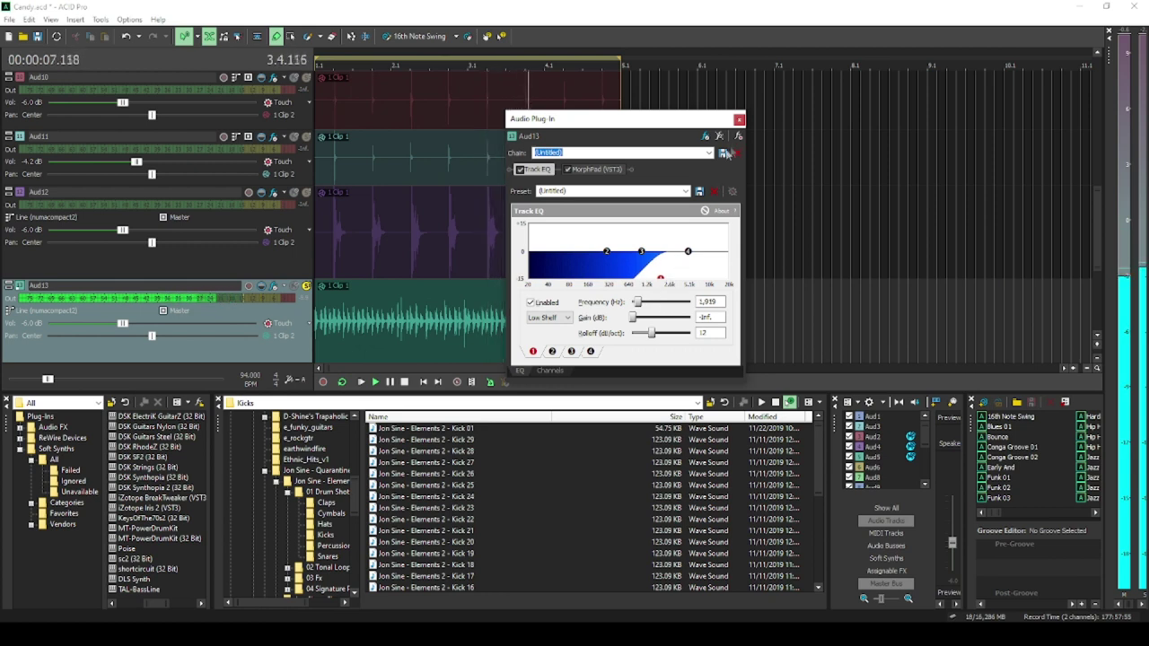
click(739, 120)
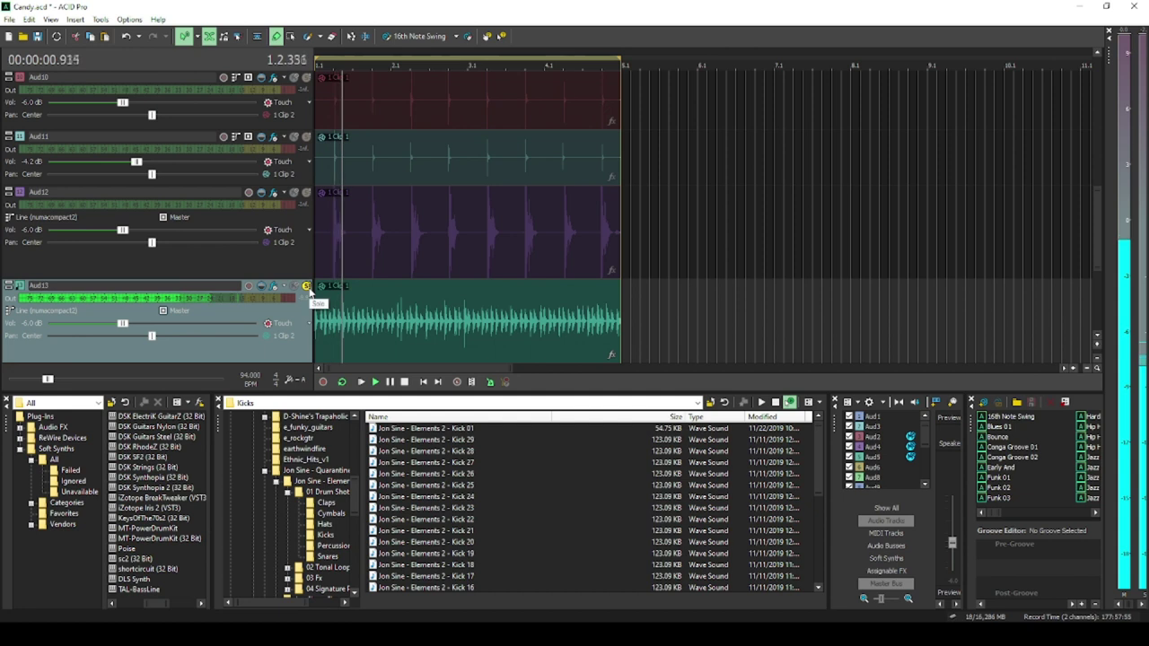
Solo Aud12 during playback, lower its volume to -10.3 dB, and stop playback
click(306, 193)
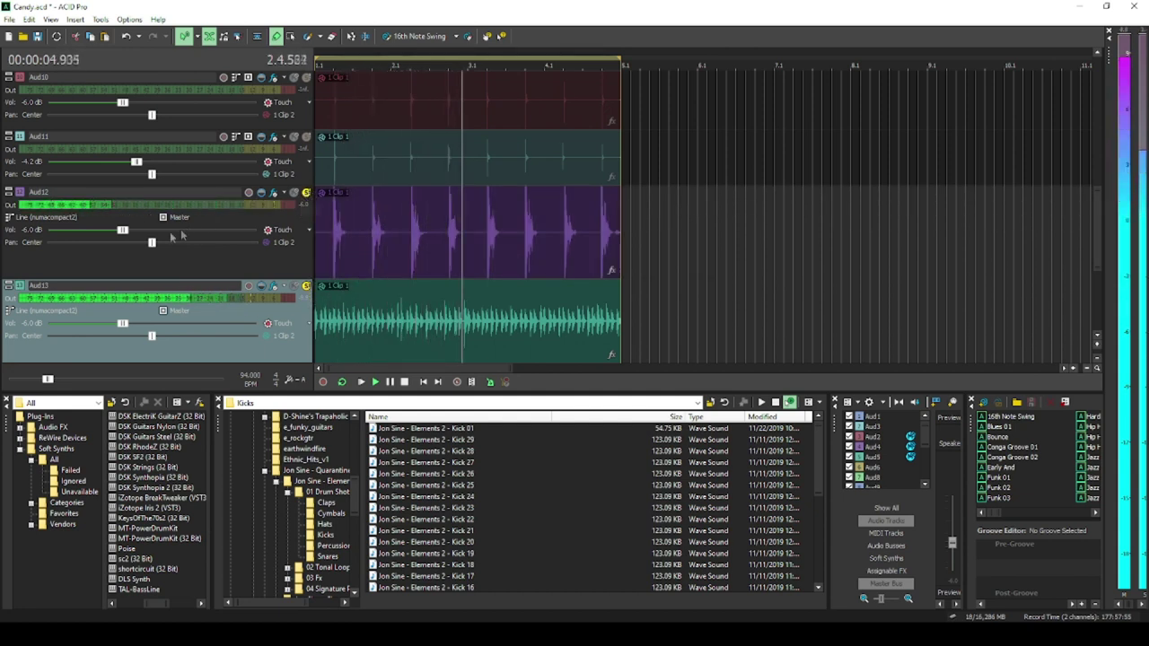
mouse_move(123, 230)
mouse_down()
mouse_move(97, 235)
mouse_move(114, 235)
mouse_up()
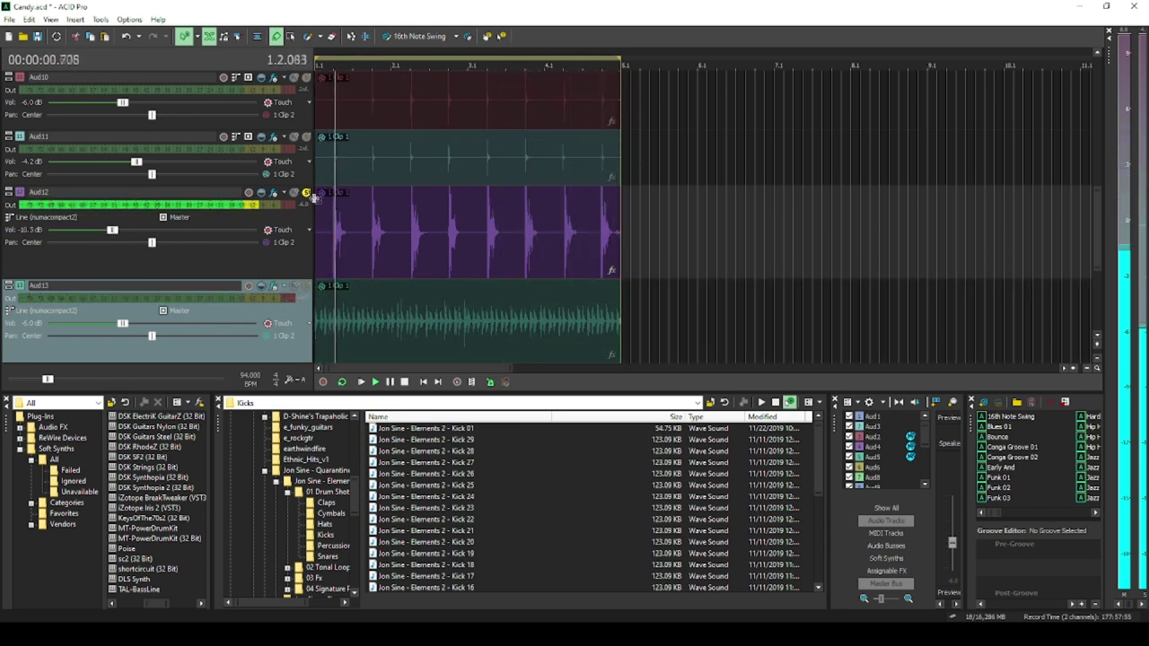
key(space)
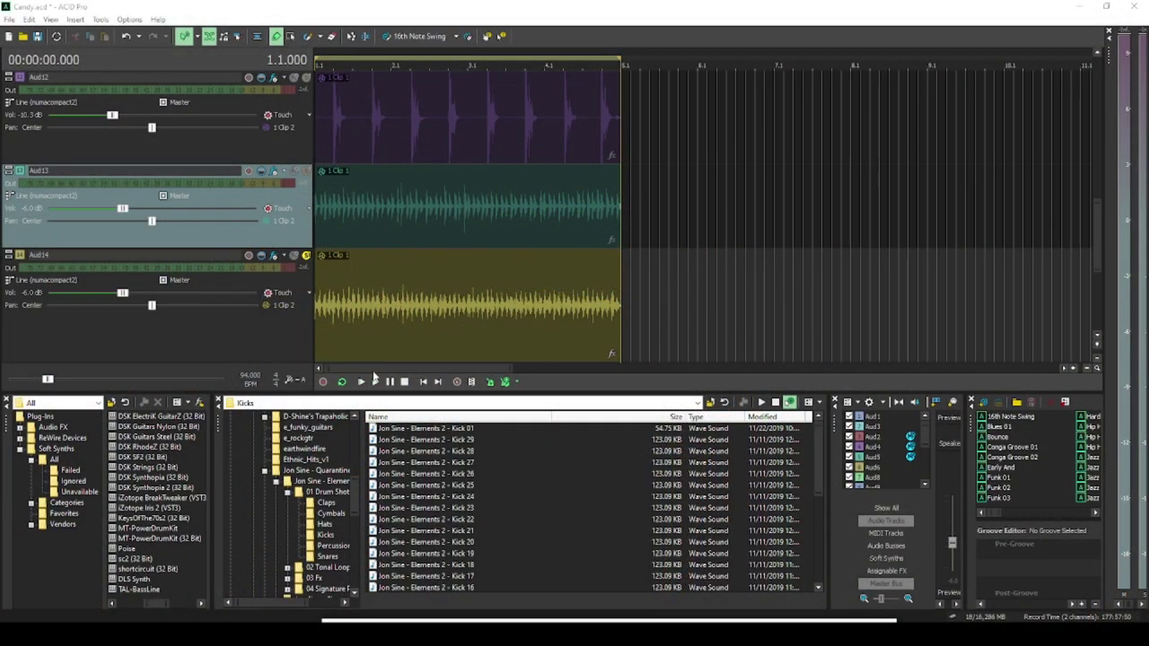
Start playback and add the Aud12, Aud11 and Aud10 tracks one by one to the soloed parts
click(362, 383)
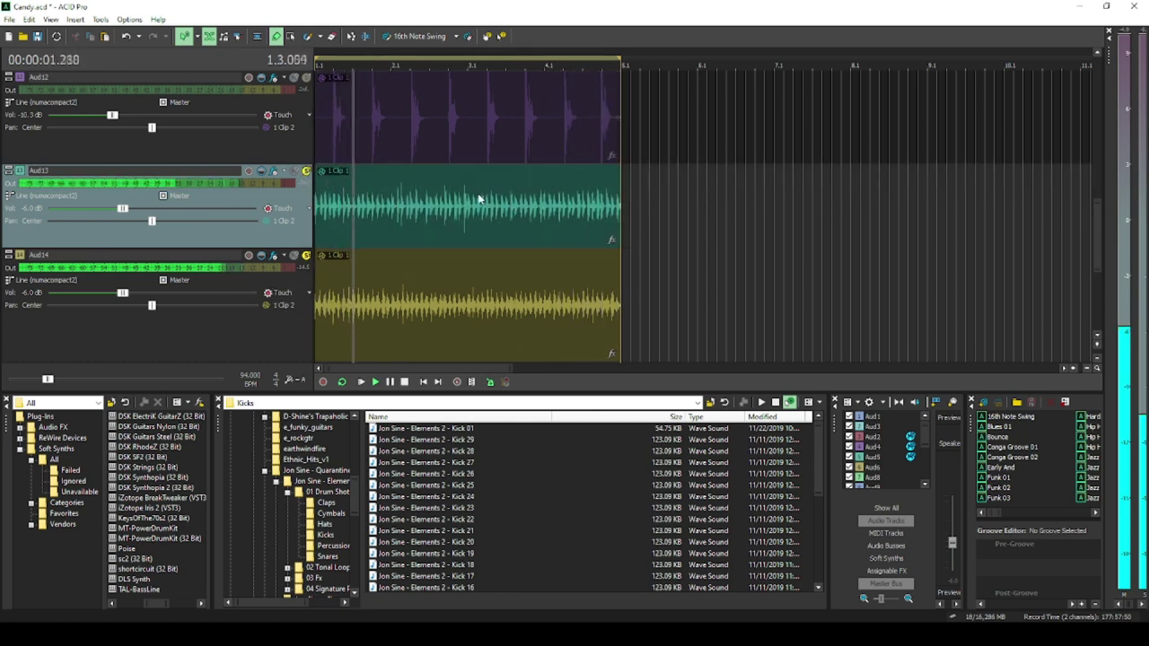
click(306, 78)
scroll(306, 78, up, 2)
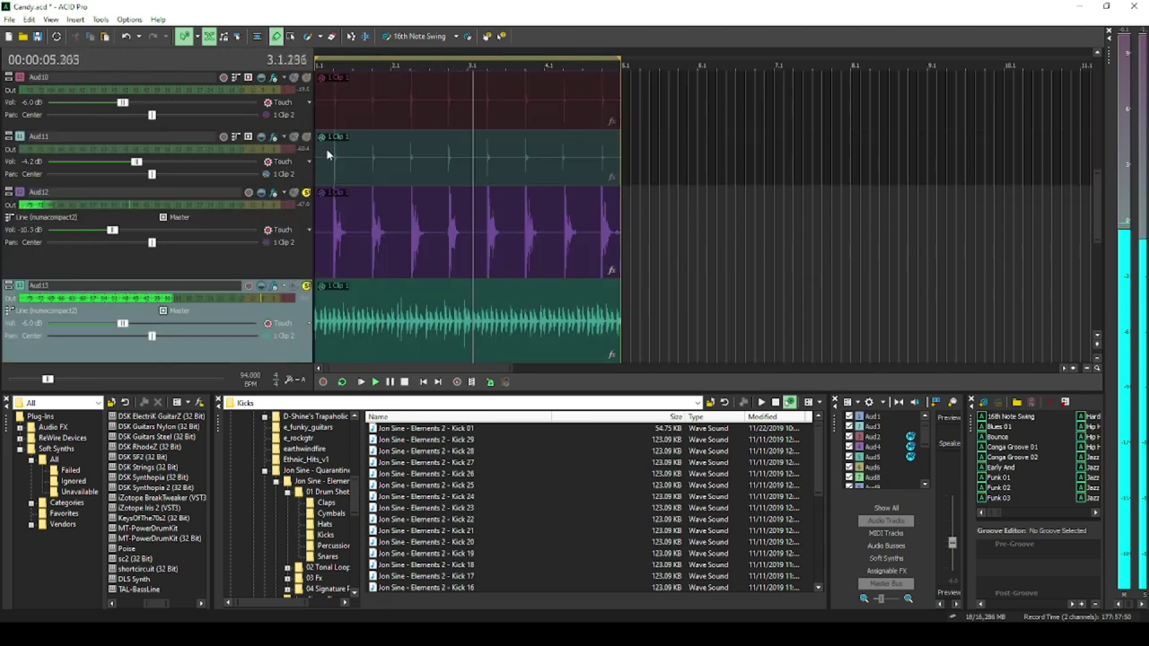
click(306, 137)
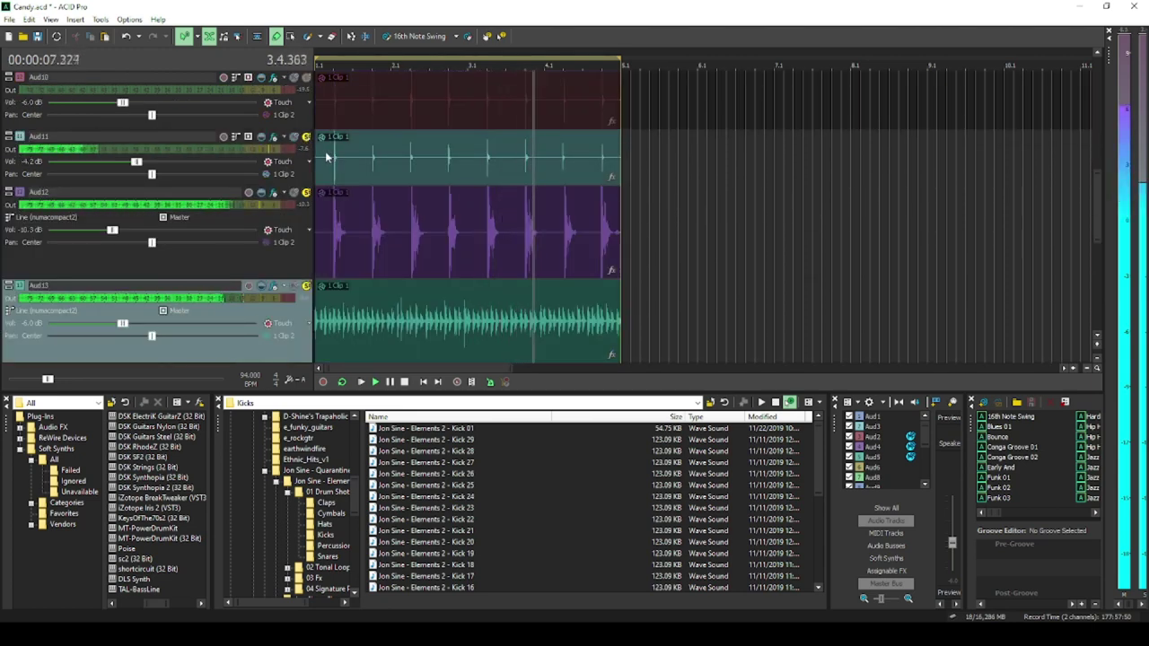
scroll(307, 175, up, 2)
click(307, 172)
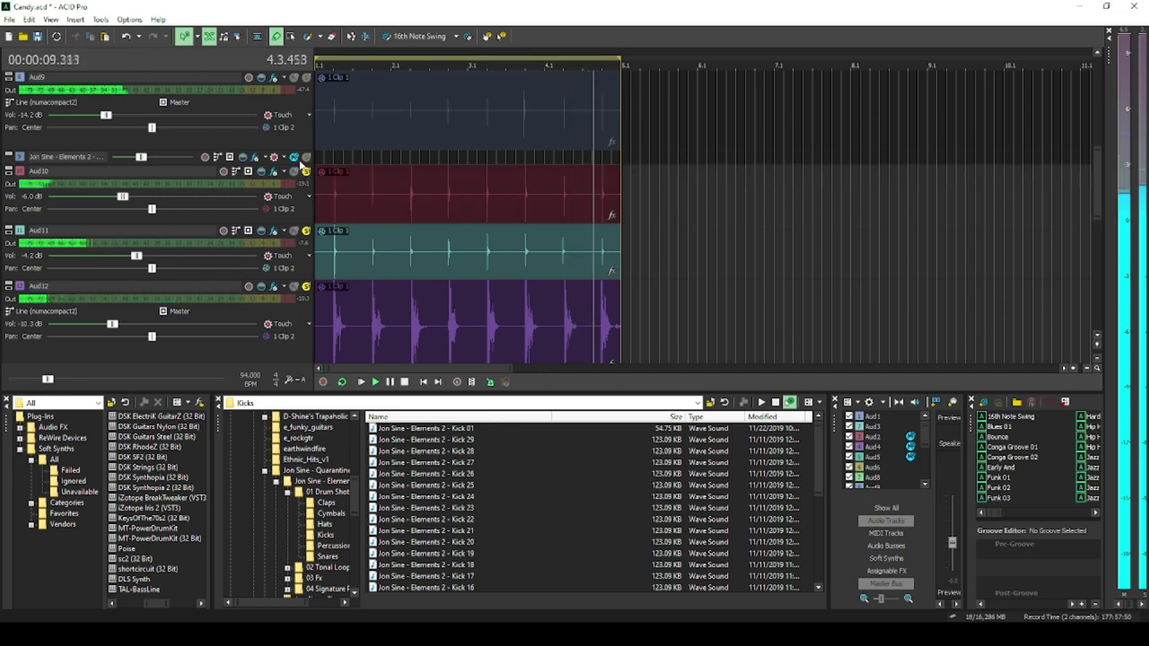
Add Aud9, Aud8 and Aud6 to the soloed tracks while the loop keeps playing
scroll(346, 155, up, 2)
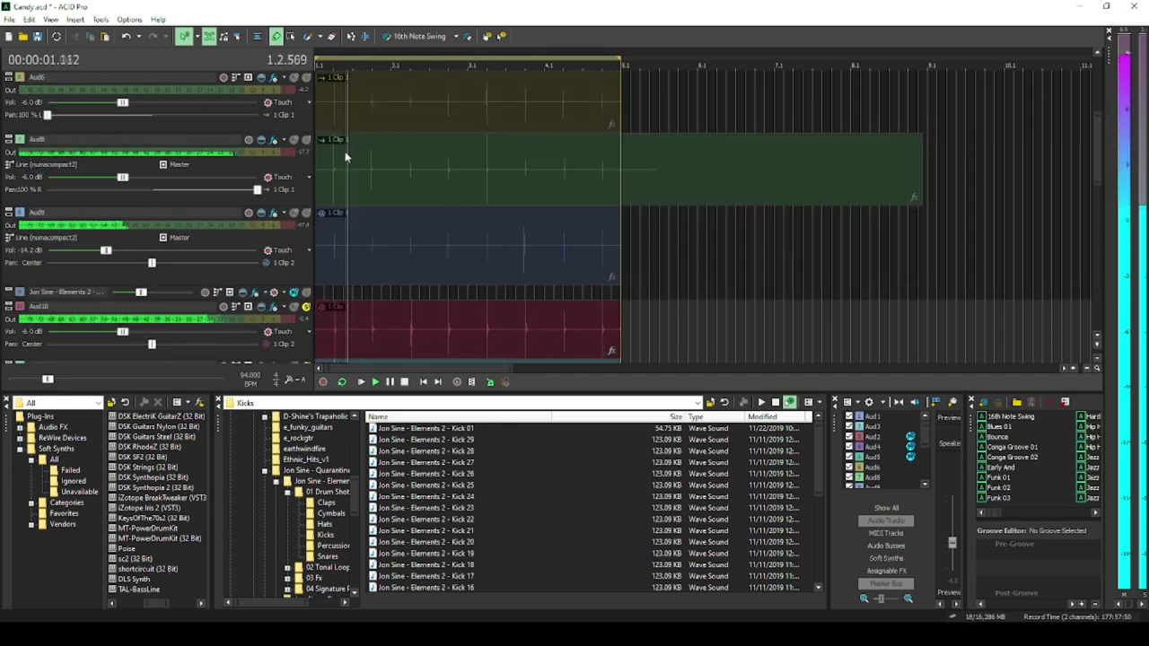
click(306, 213)
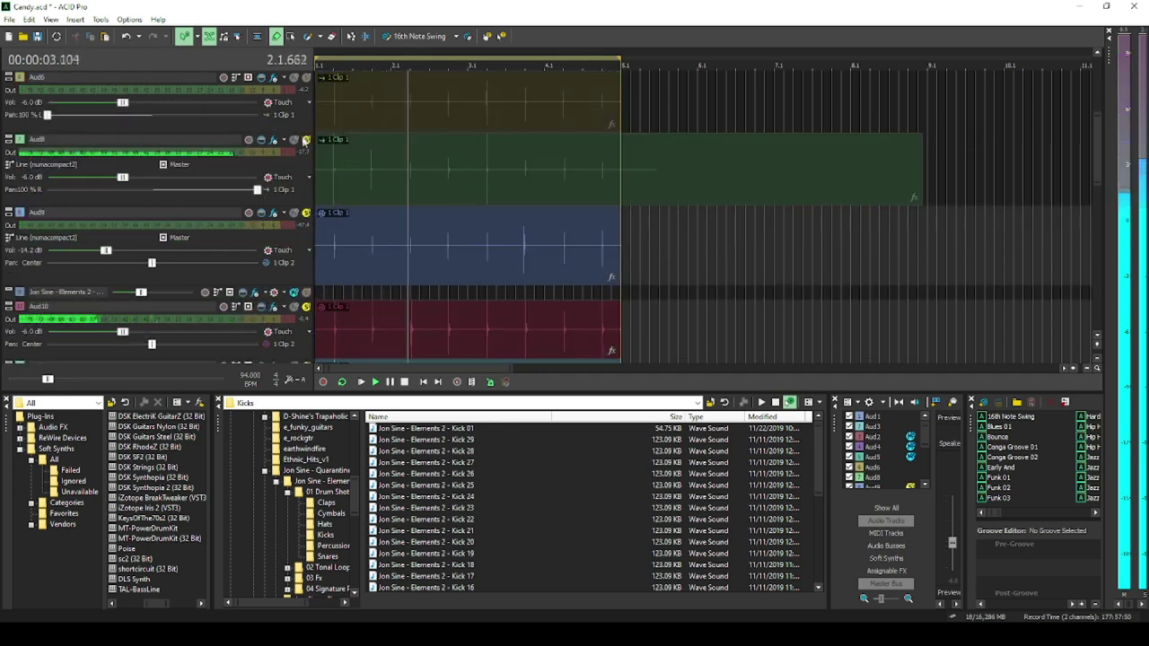
click(307, 140)
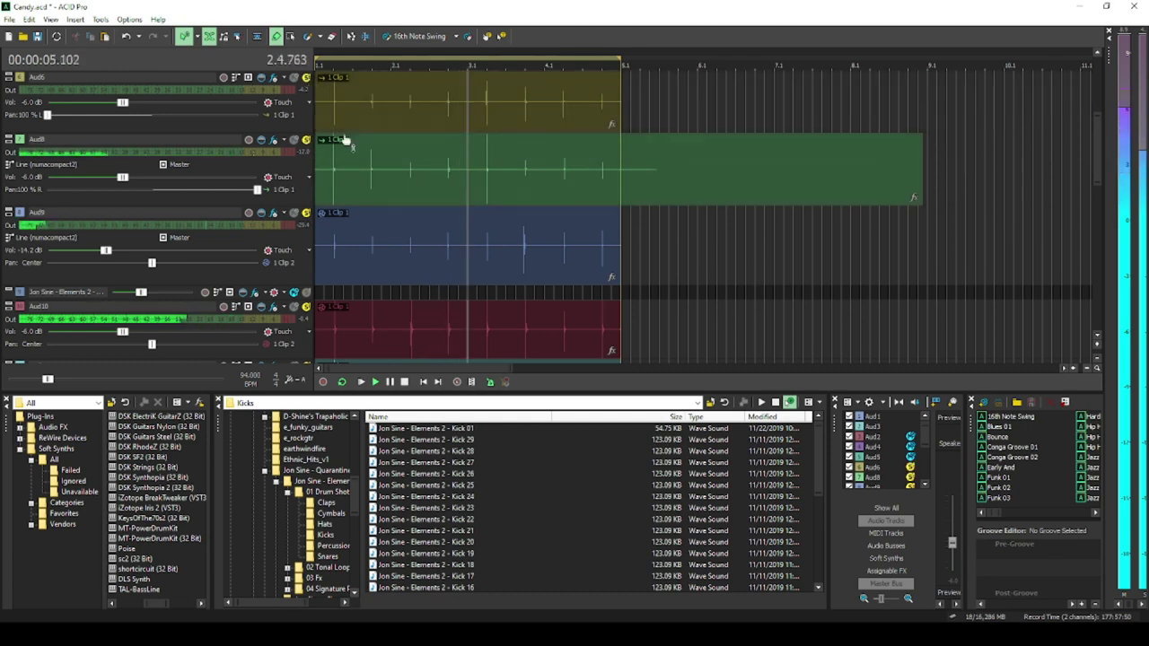
scroll(346, 141, up, 2)
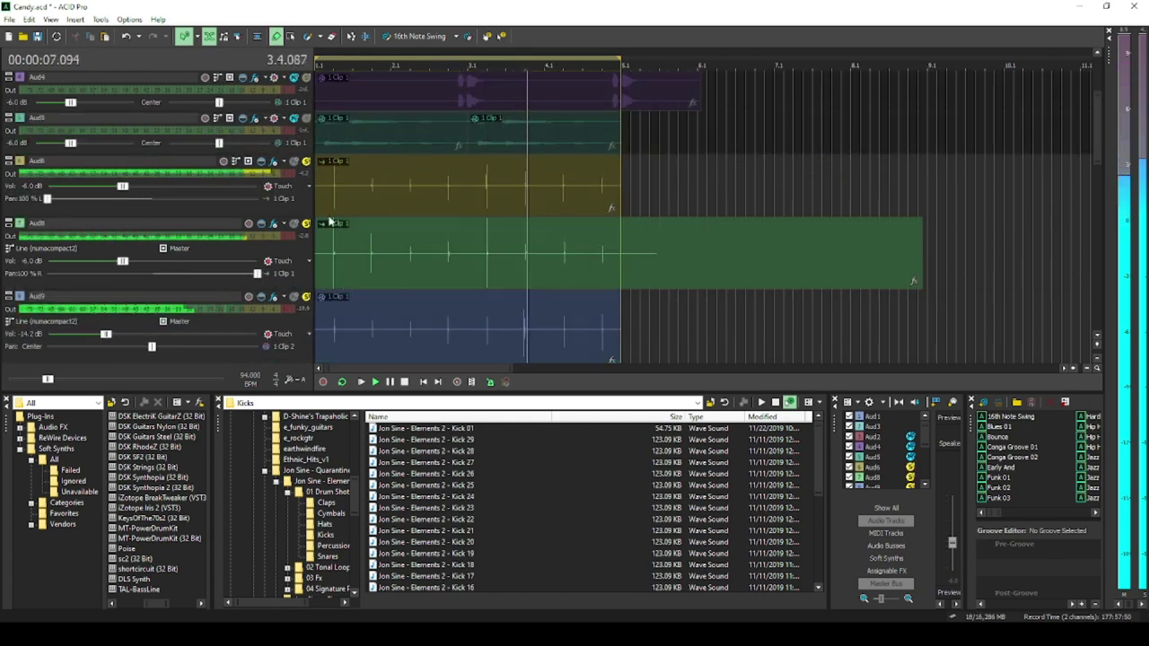
scroll(357, 192, down, 1)
scroll(357, 192, up, 1)
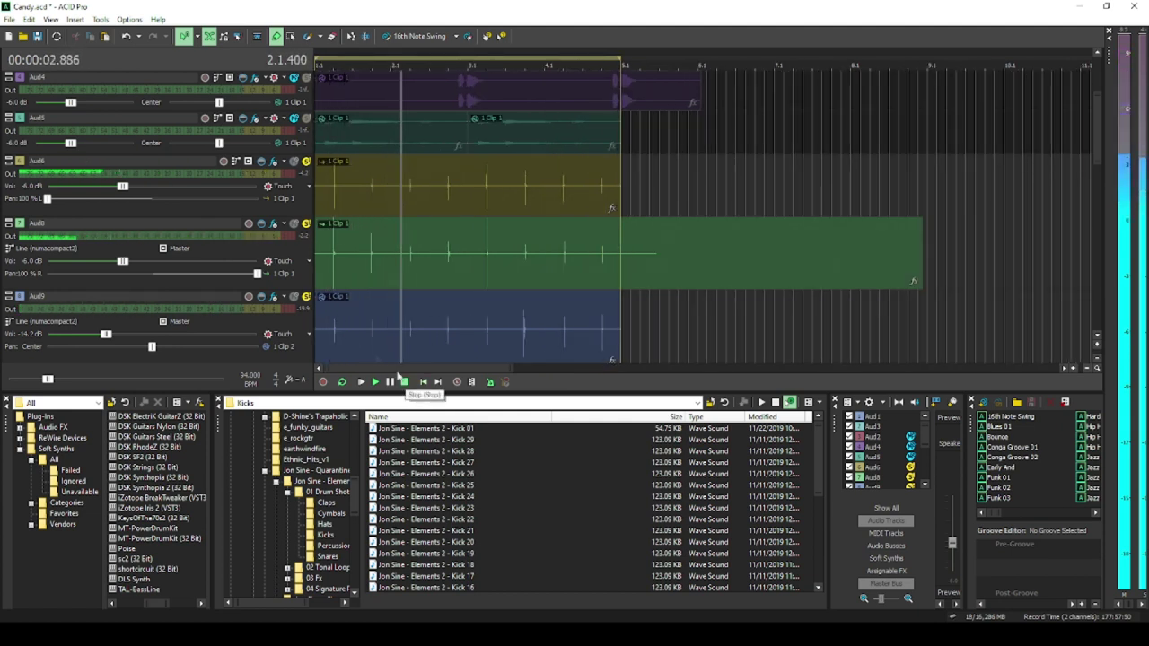
Clear the solos from Aud6 through Aud13 and unmute Aud2, Aud4 and Aud5 to hear the full mix
click(325, 282)
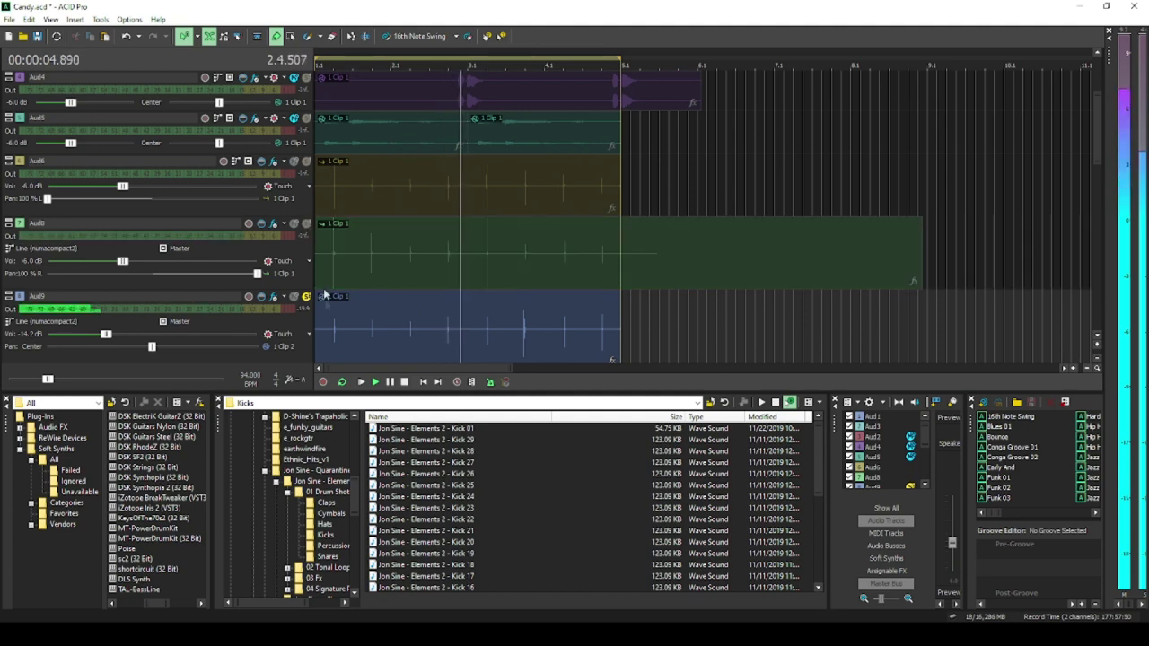
scroll(347, 267, down, 5)
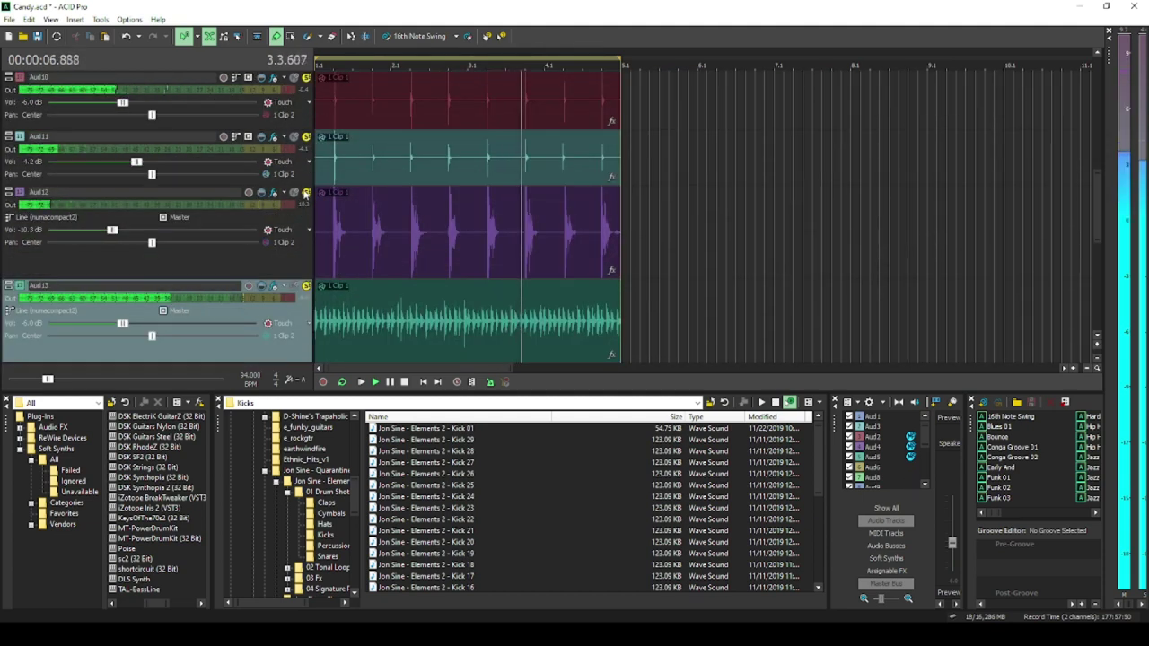
scroll(388, 191, down, 2)
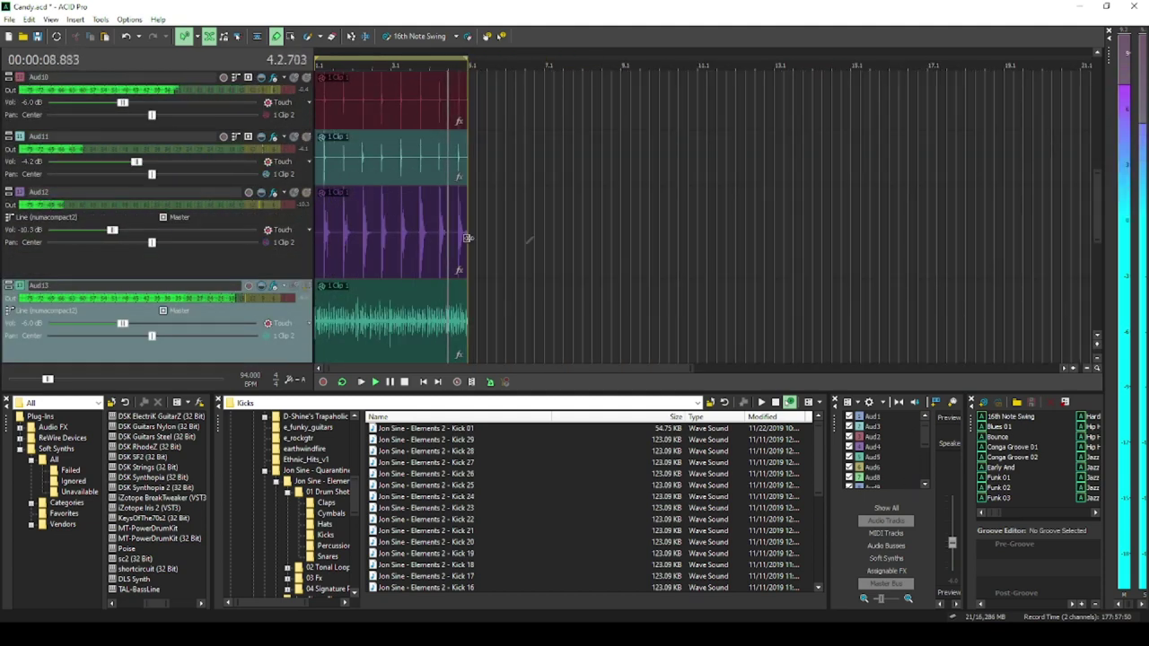
scroll(502, 219, up, 8)
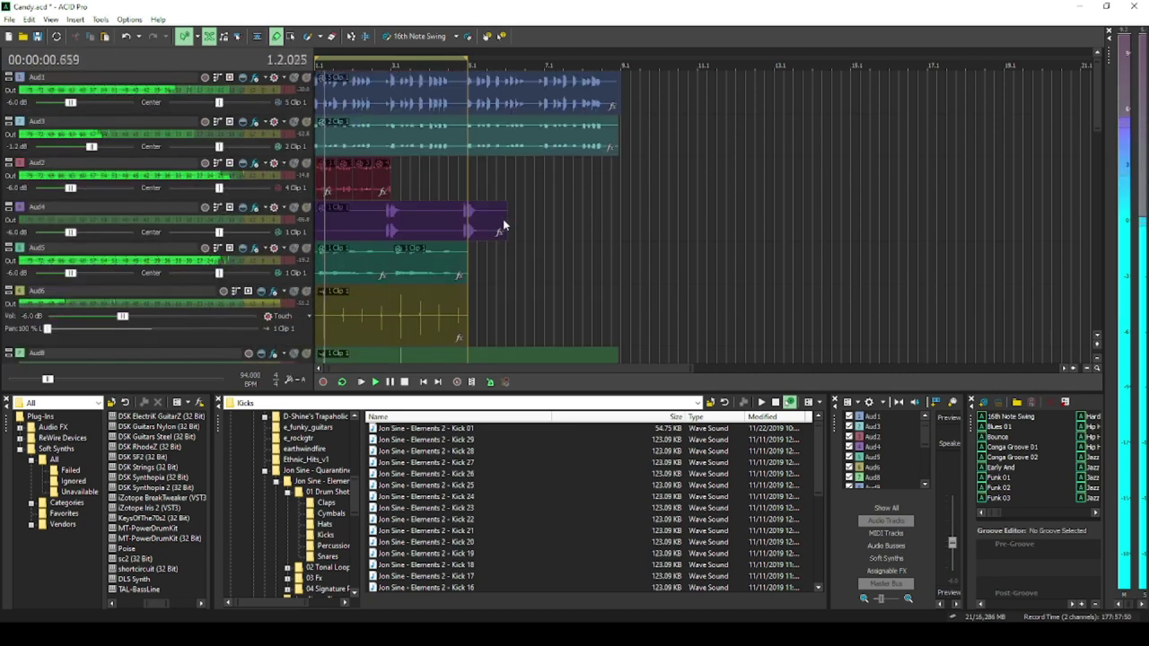
Mute Aud2, Aud4 and Aud5 during playback, and stop the project
click(295, 165)
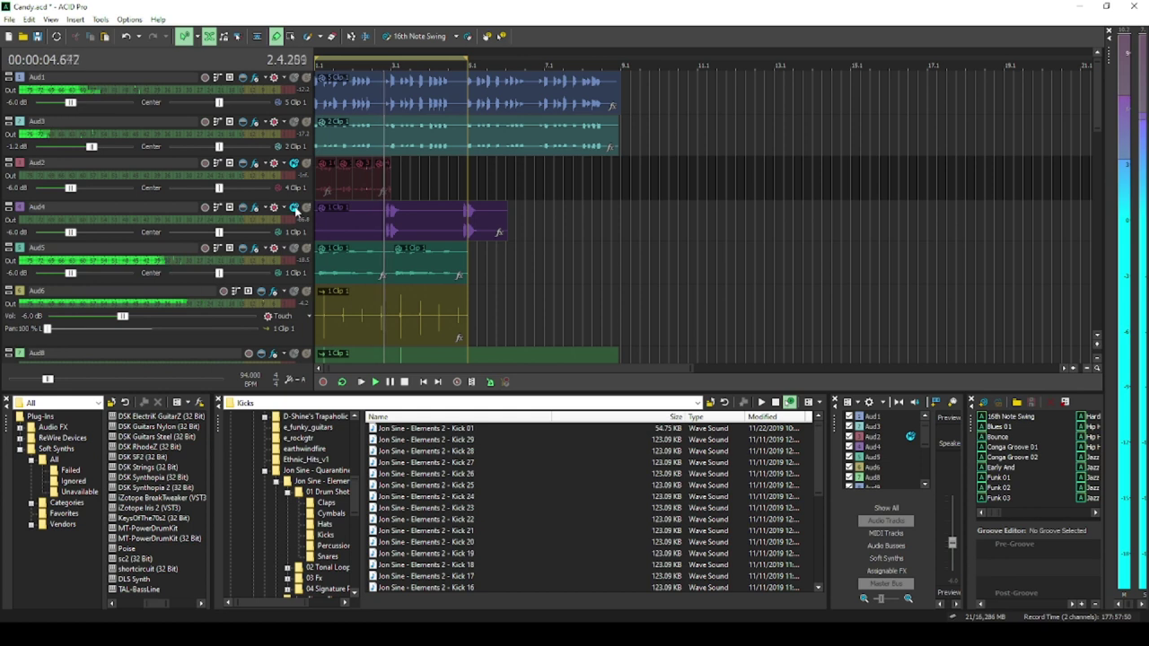
click(294, 207)
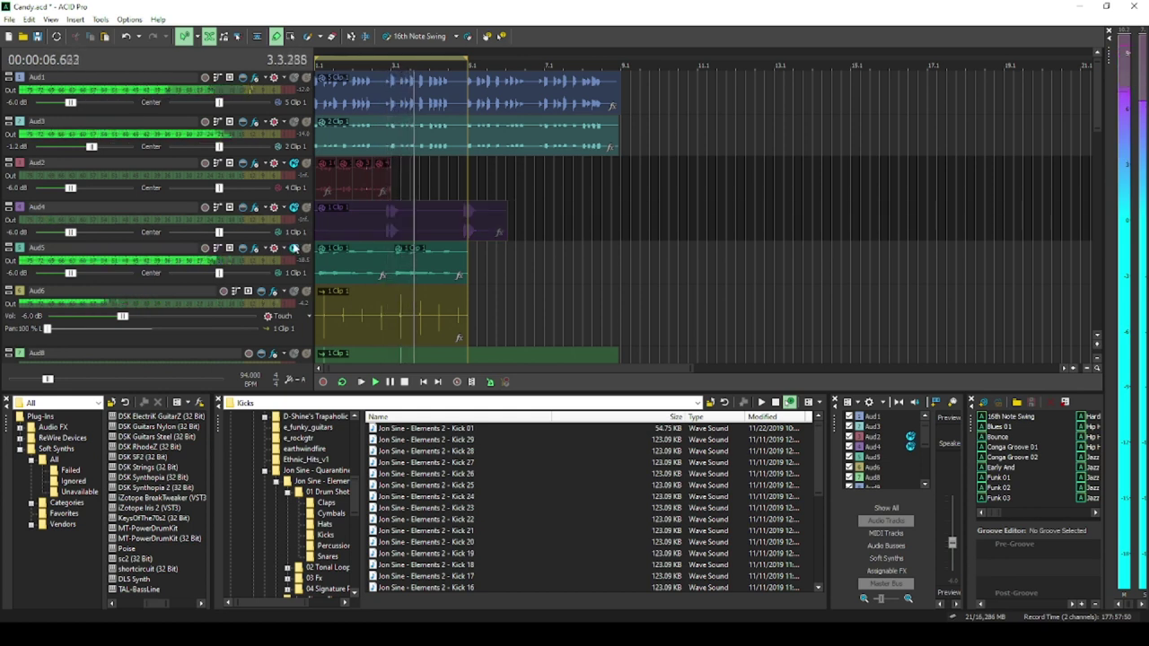
click(295, 247)
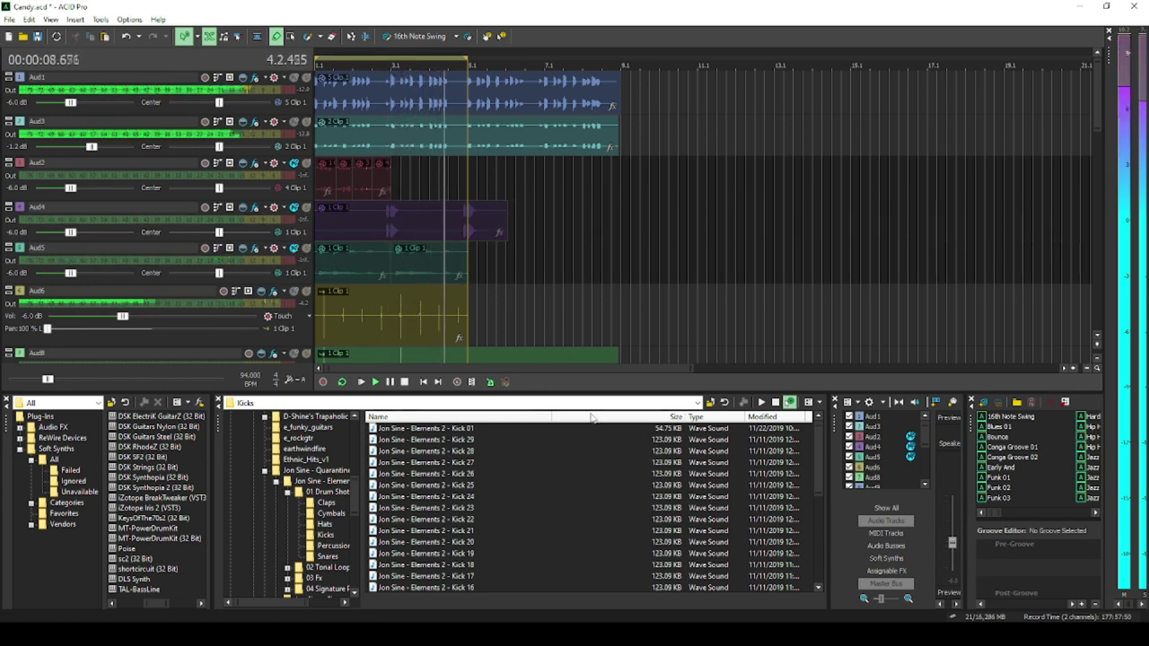
click(407, 383)
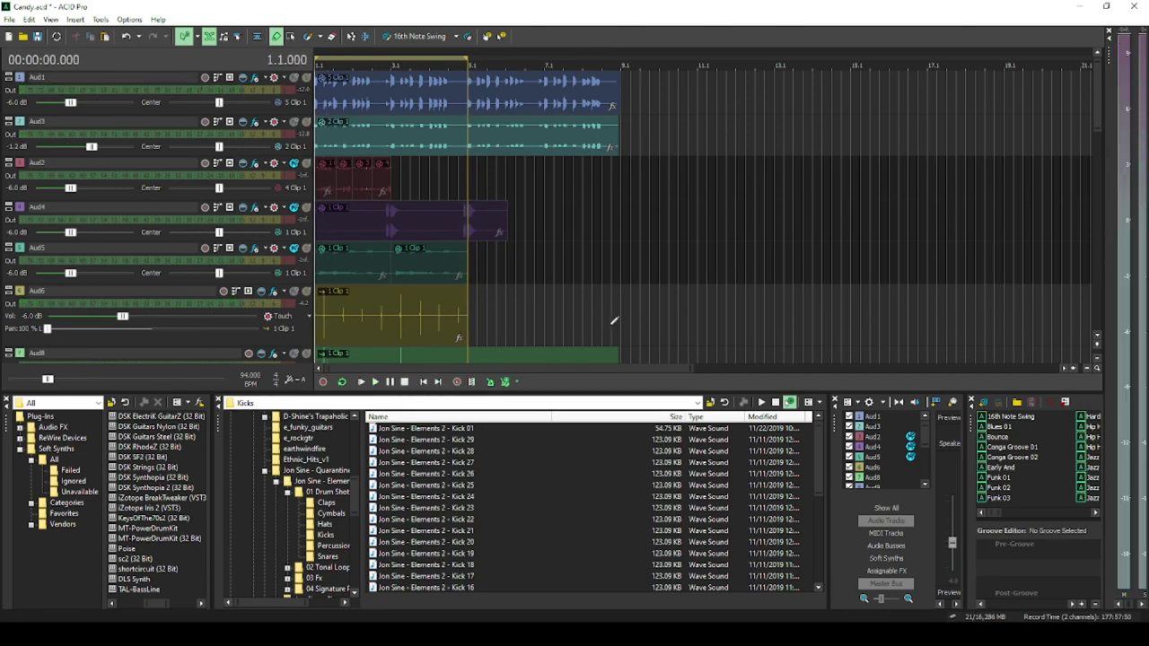
During playback, move the last event on the Kick 27 track slightly earlier and trim its end to bar 5.1
scroll(629, 320, down, 5)
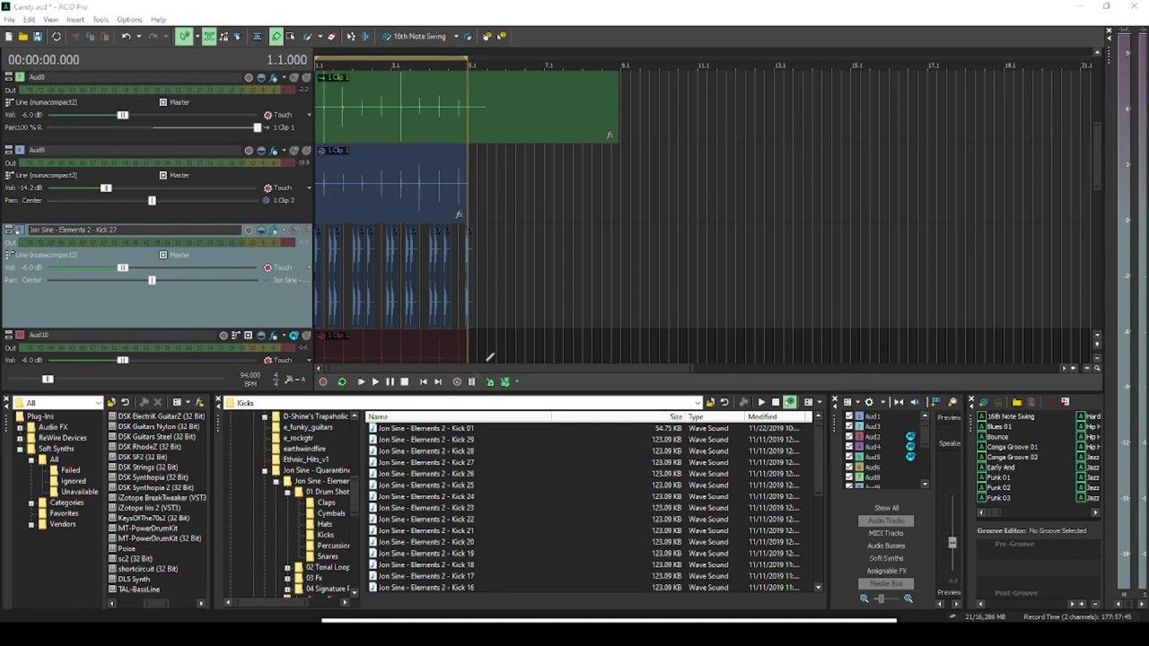
click(365, 381)
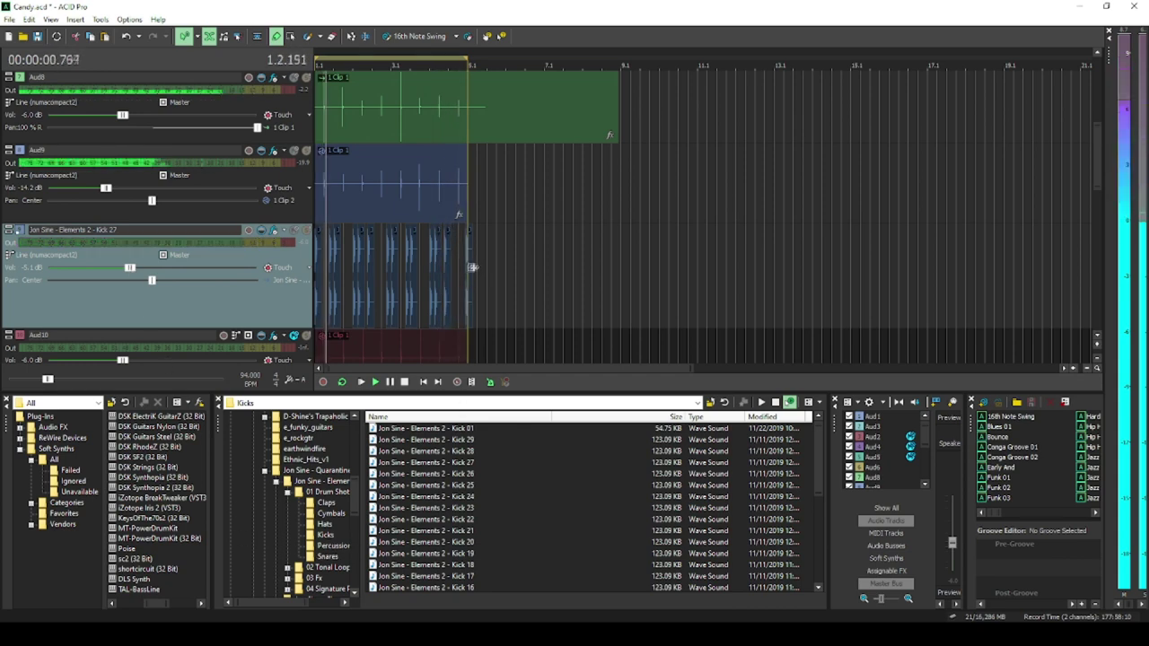
scroll(473, 246, up, 3)
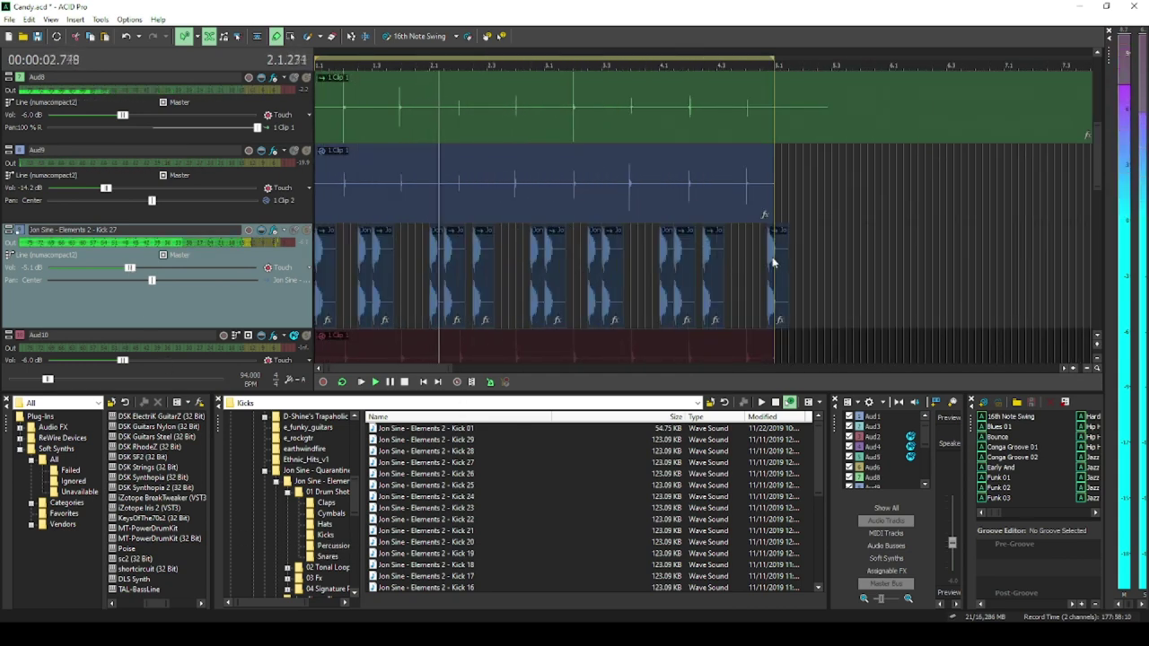
drag(774, 262, 766, 269)
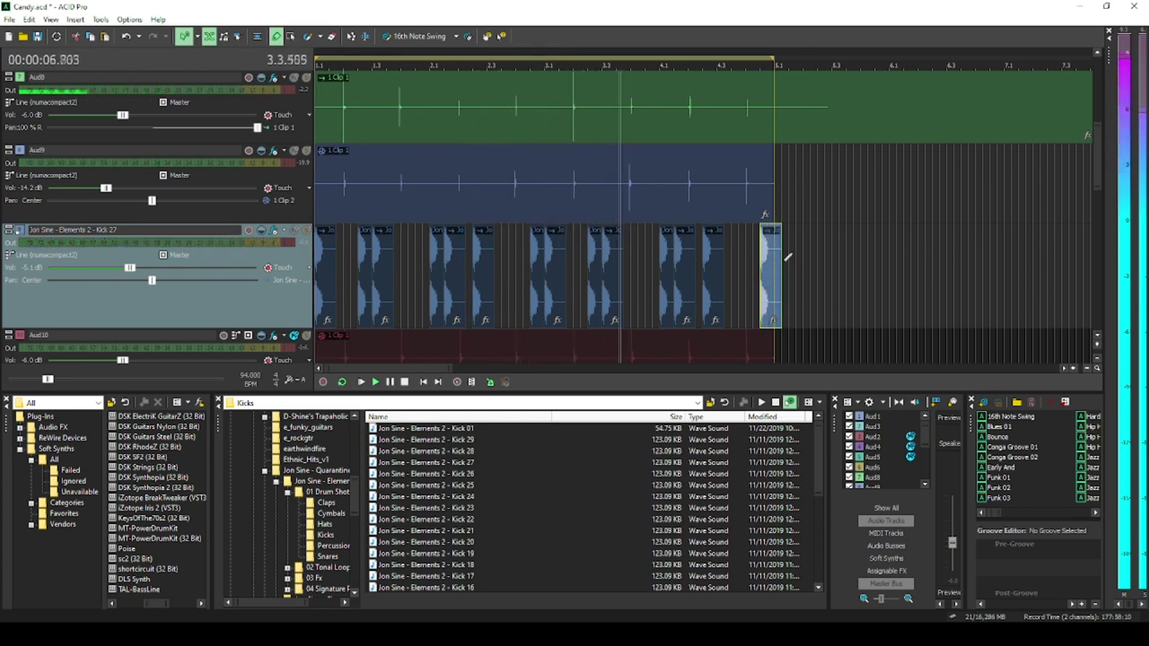
drag(780, 261, 773, 262)
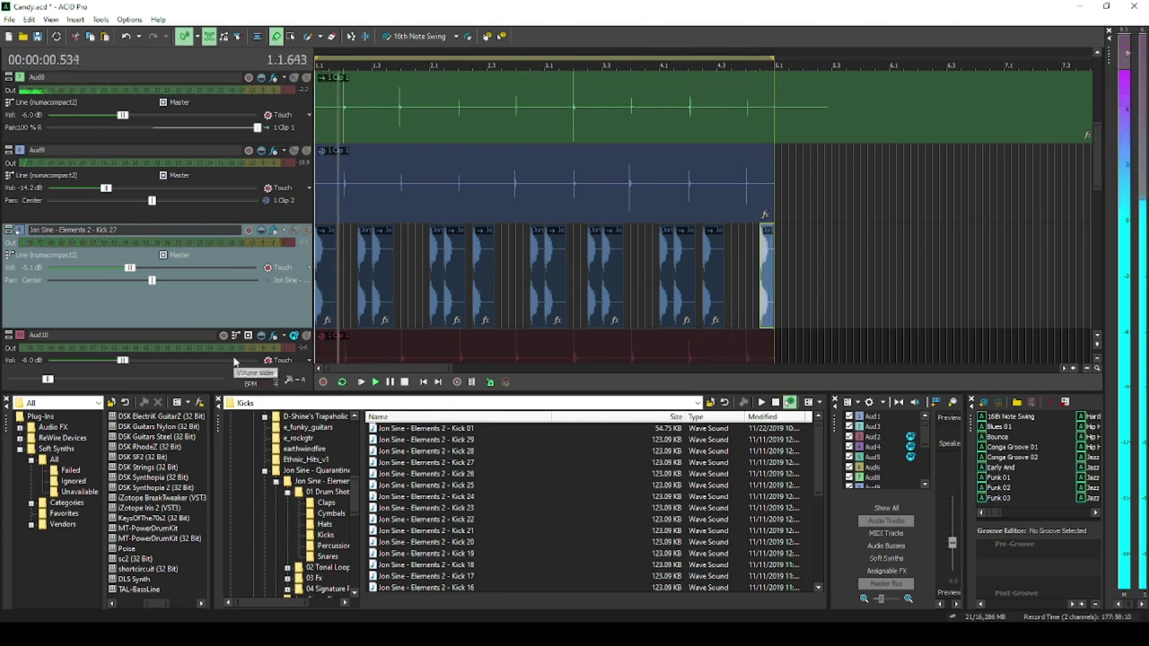
scroll(538, 283, down, 4)
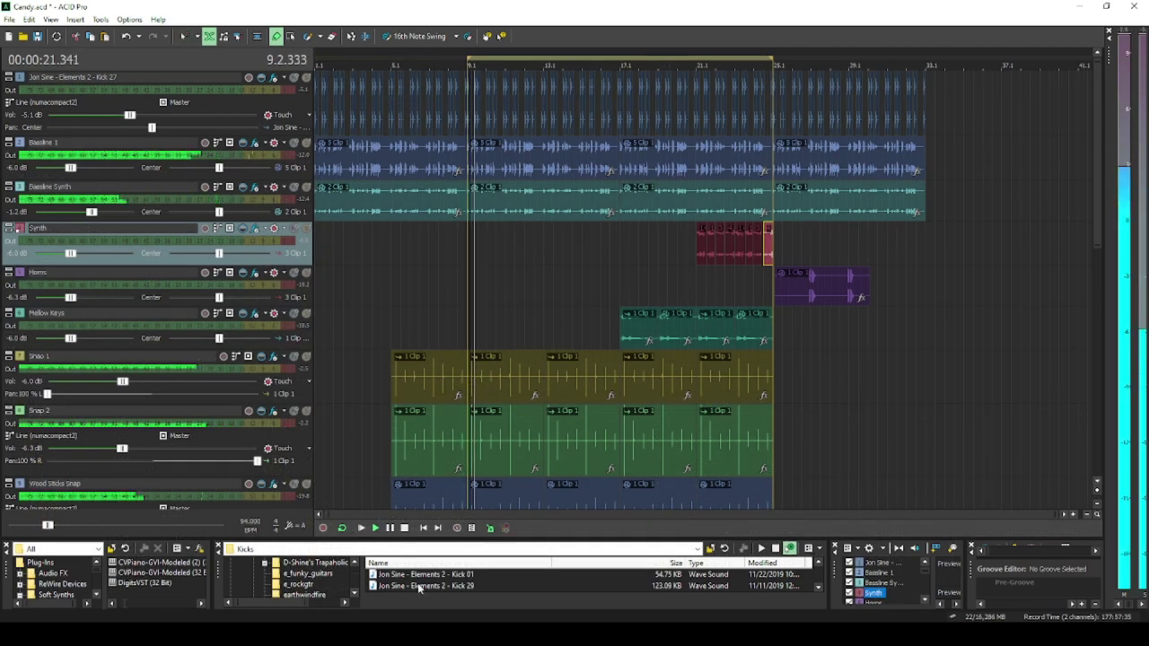
Enlarge the file browser area and audition samples from the Snares folder, including Snare 23 and Snare 30, during playback
drag(396, 537, 396, 417)
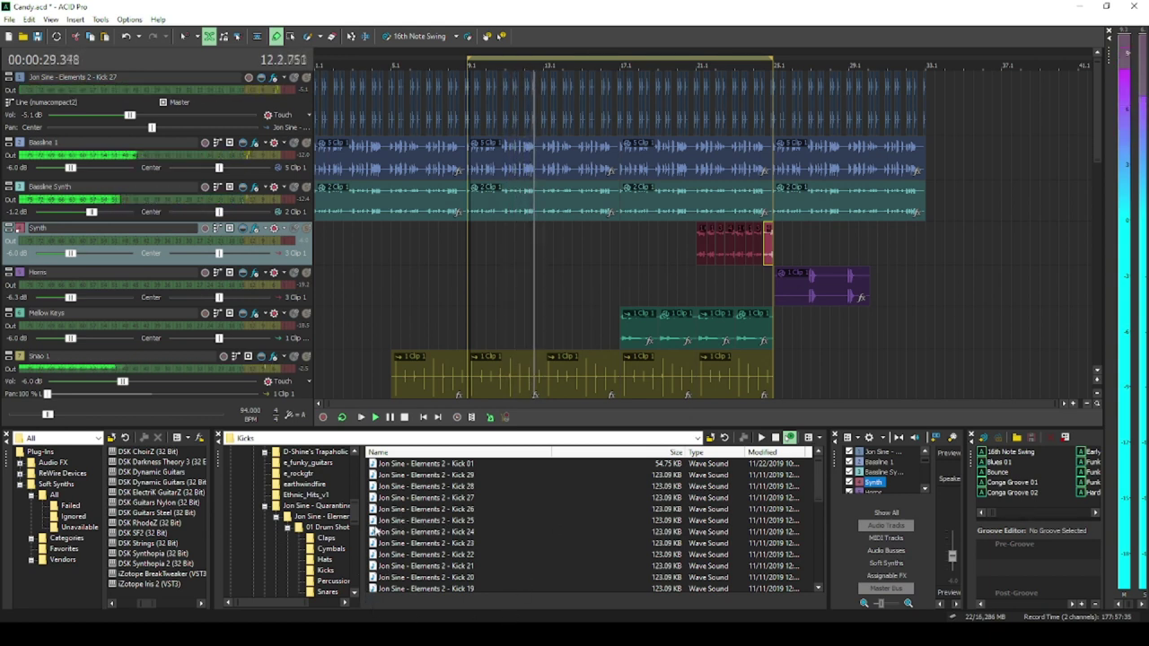
click(327, 592)
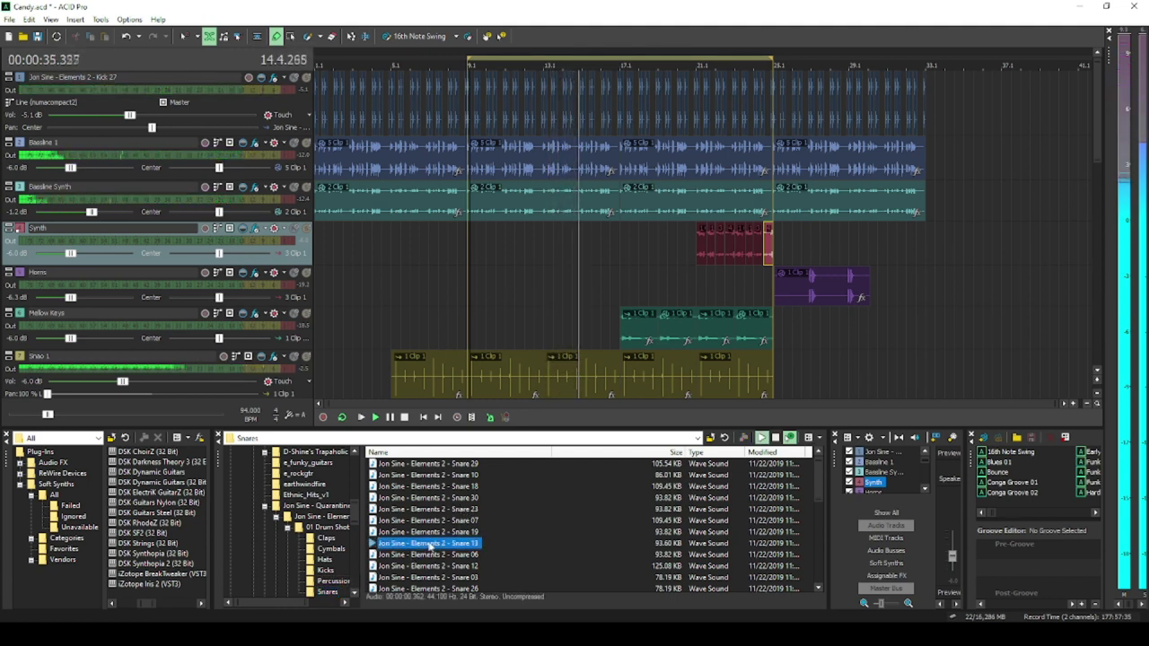
click(440, 534)
click(440, 513)
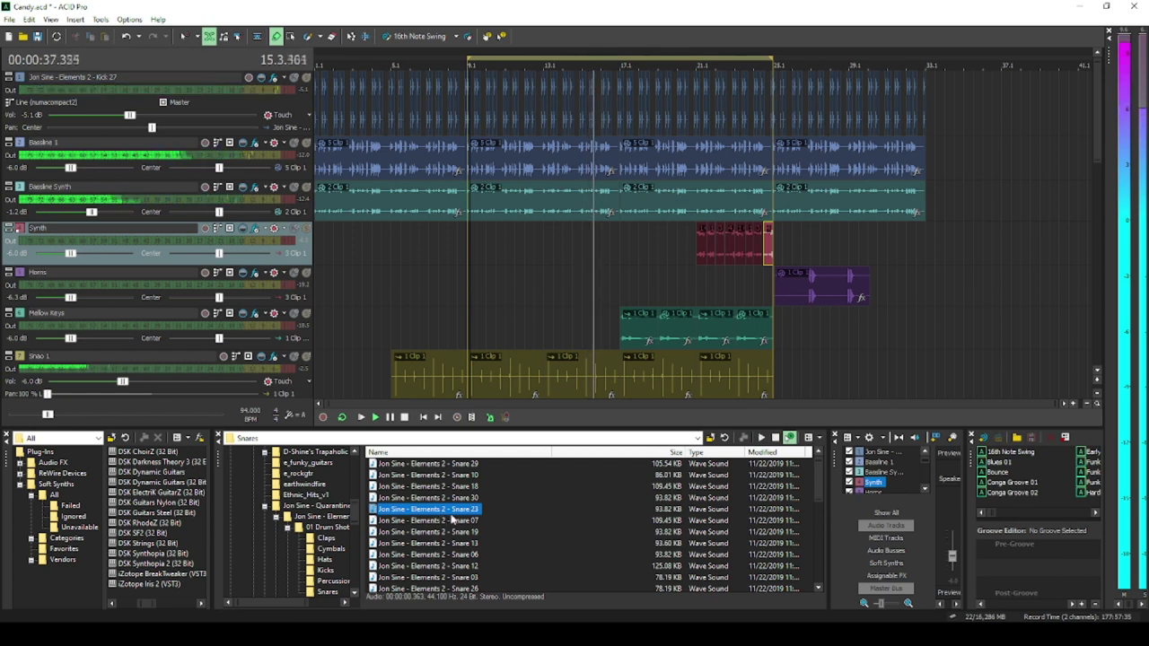
key(Up)
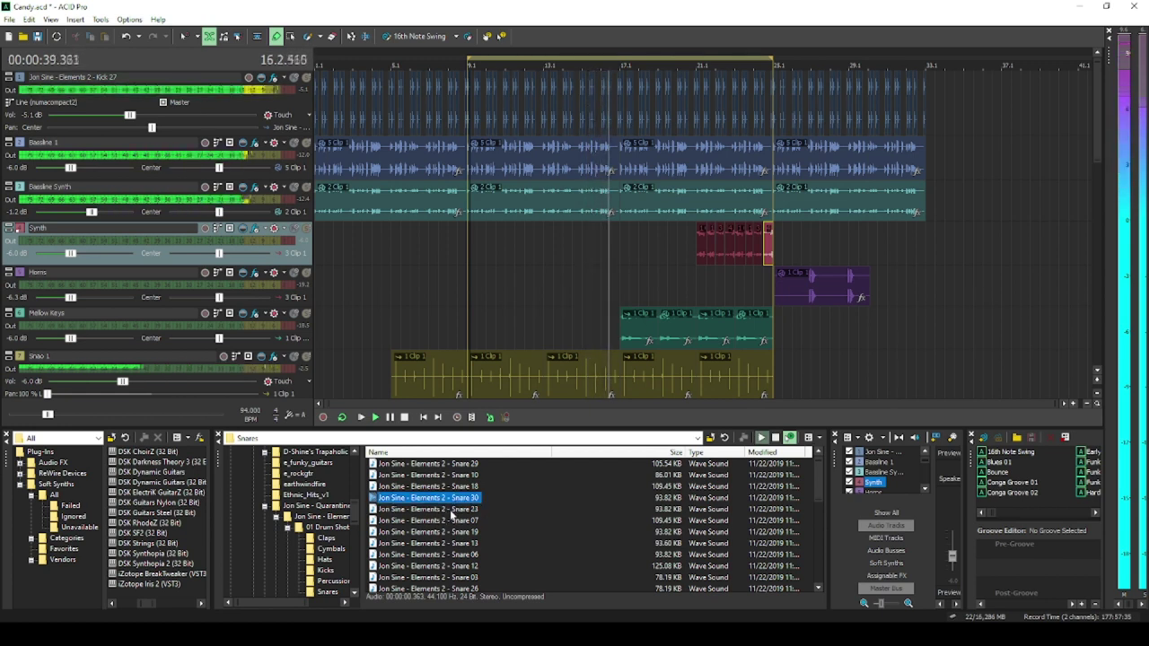
click(452, 511)
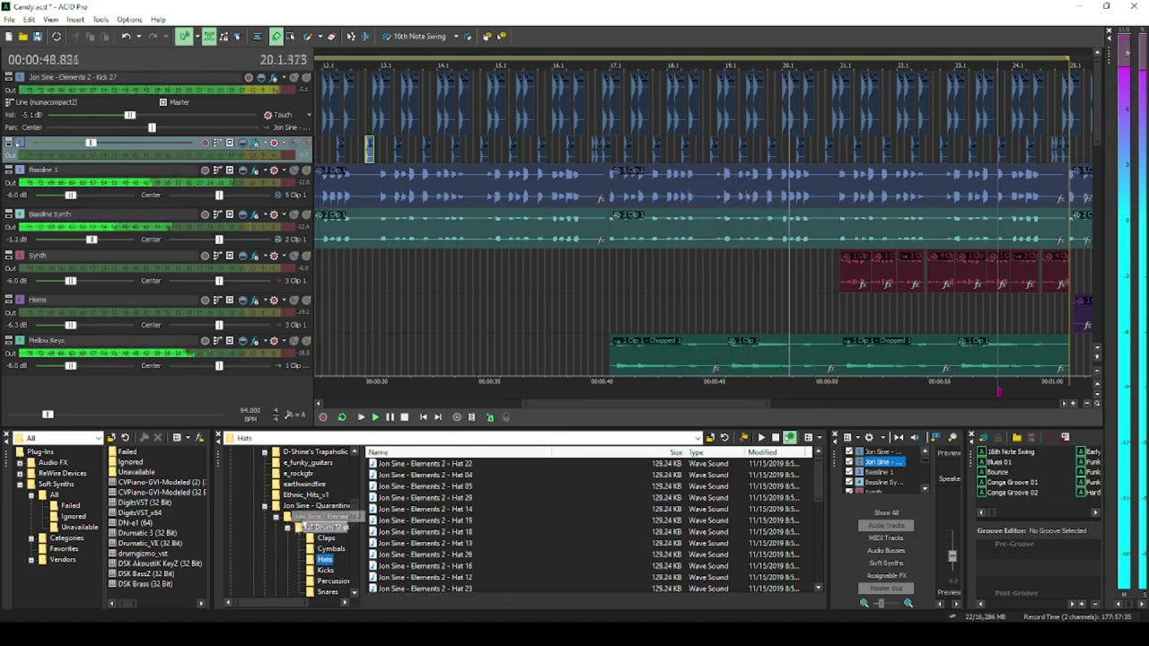
Leave the Hats folder and open the Samples subfolder of the [99Sounds] 99 Drum library during playback
click(266, 507)
scroll(265, 507, up, 6)
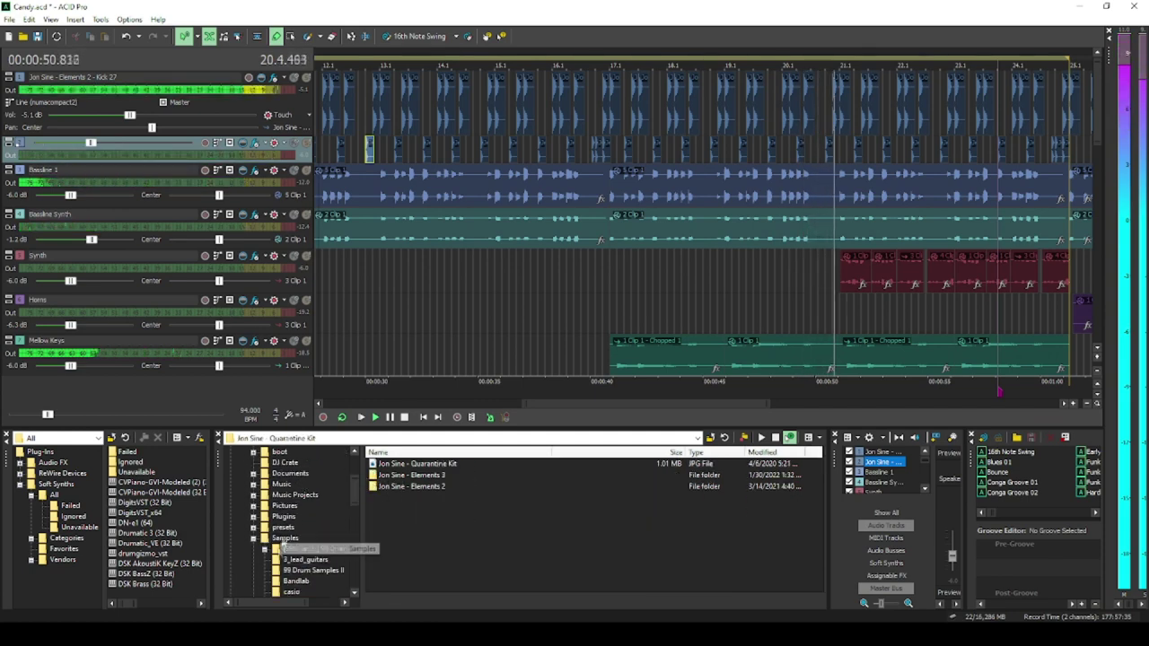
click(297, 549)
double_click(391, 463)
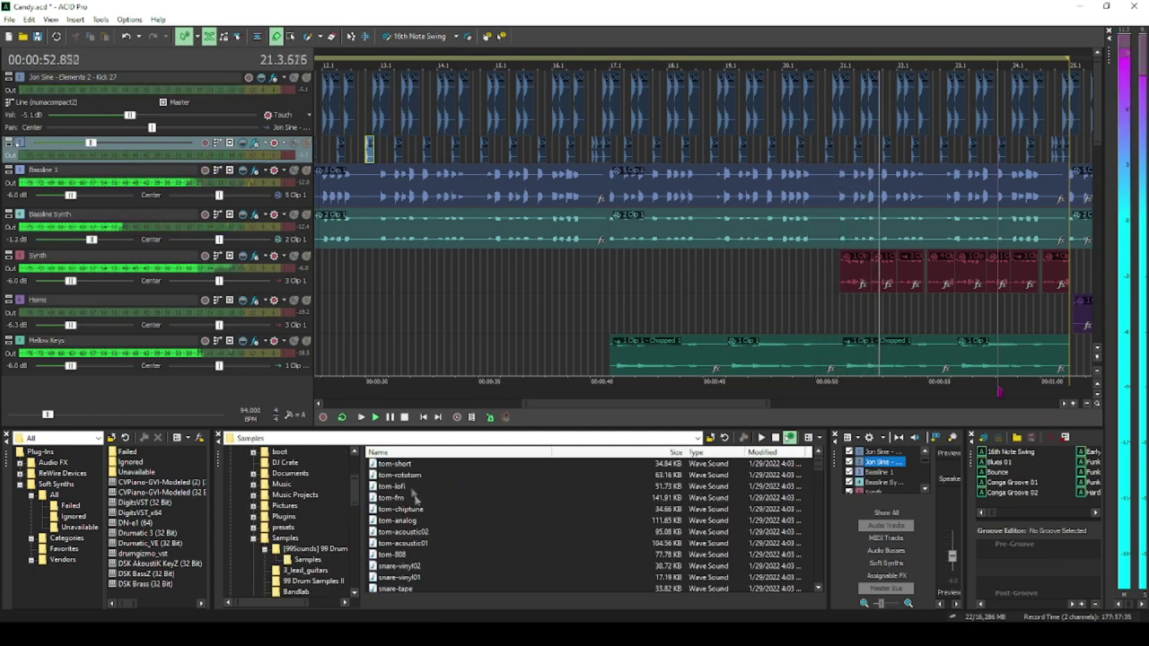
Audition the hi-hat samples against the beat, including hihat-dist02, hihat-plain, hihat-ring, hihat-dist01 and hihat-digital
scroll(417, 539, down, 10)
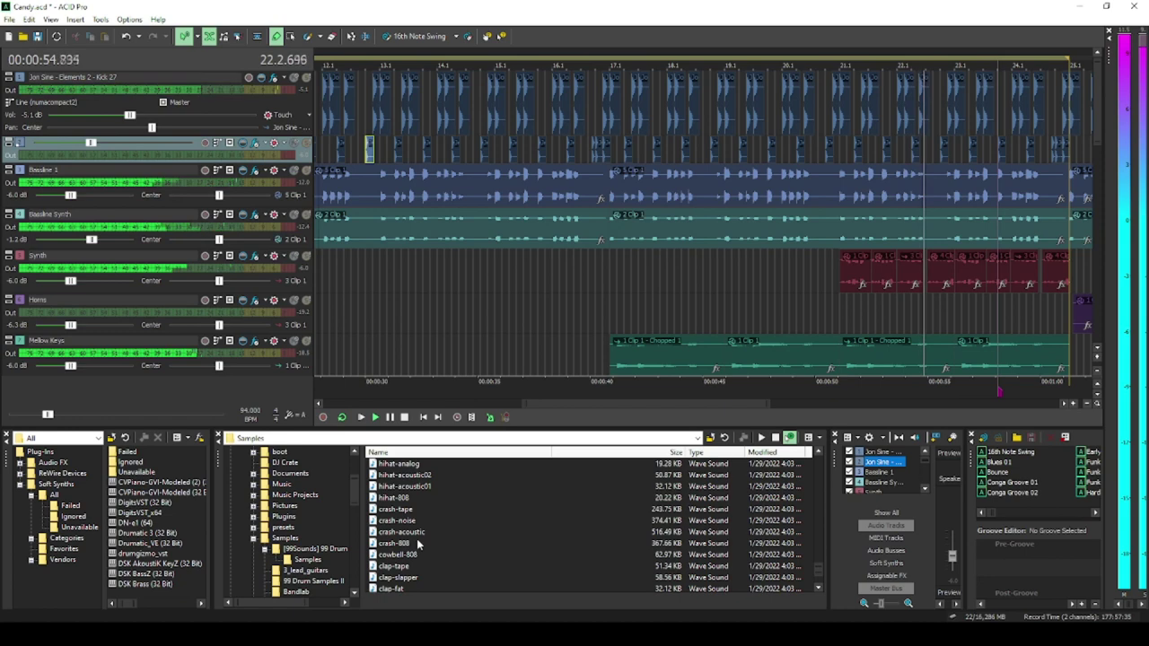
click(404, 521)
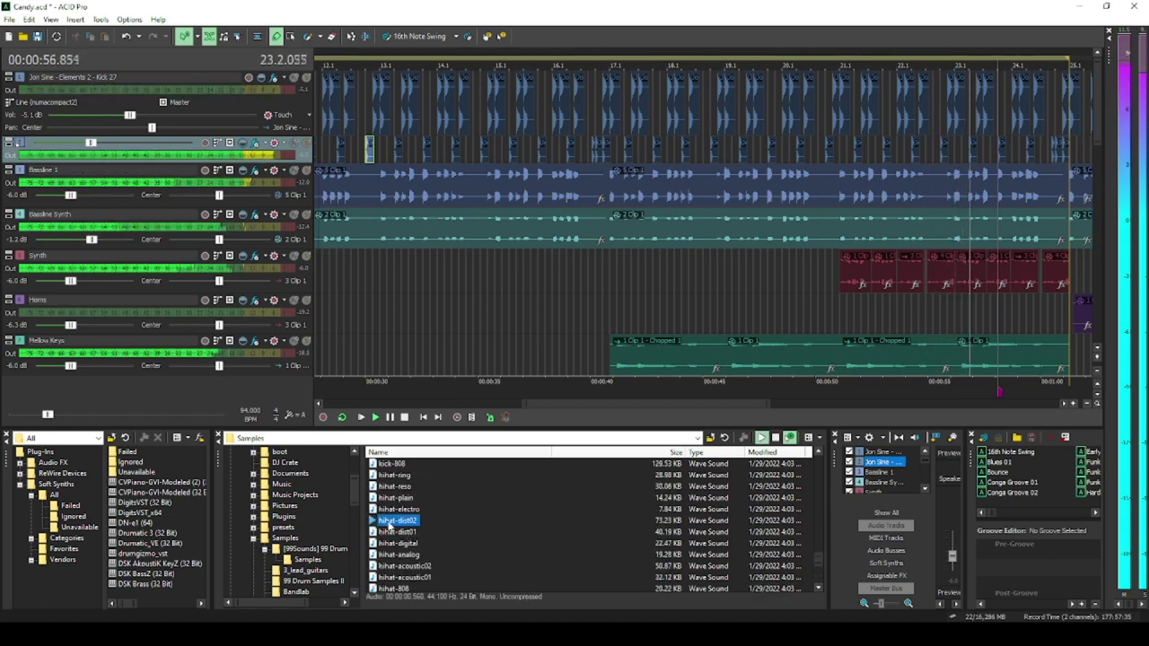
key(Down)
click(406, 509)
click(408, 498)
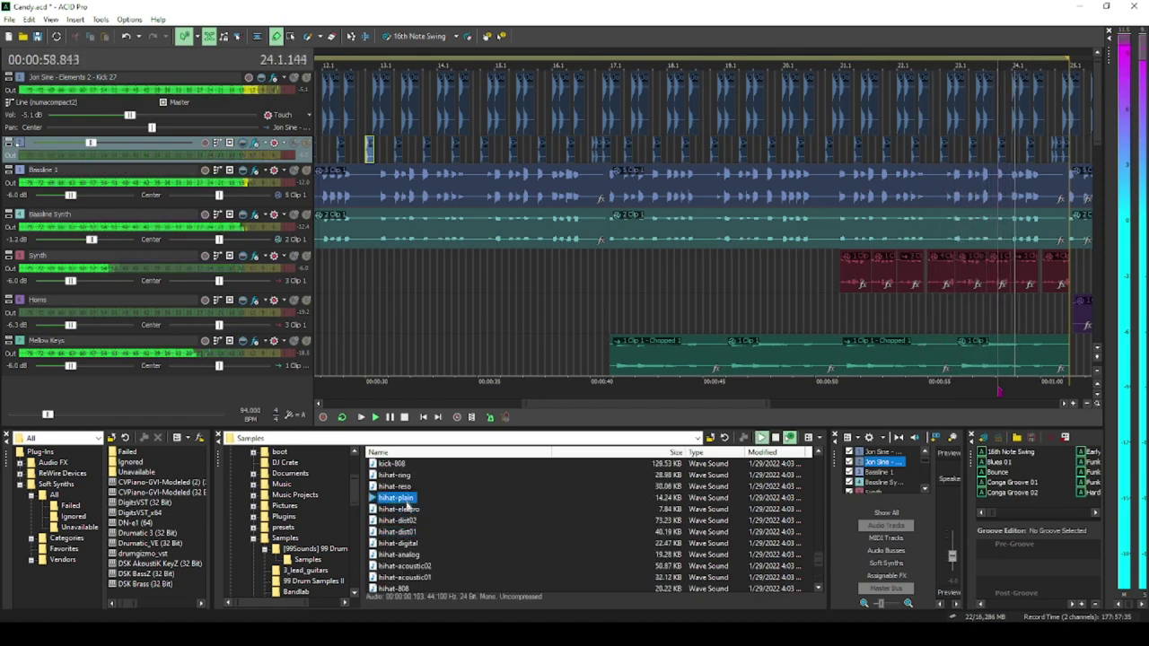
click(406, 486)
click(404, 475)
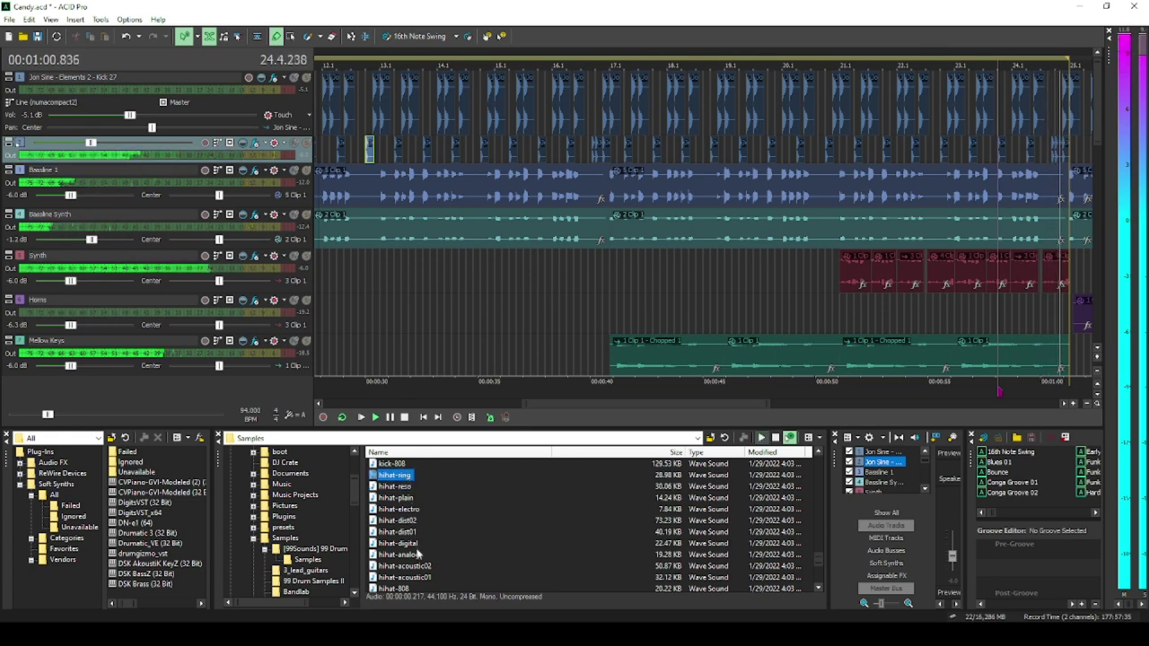
click(406, 555)
click(411, 544)
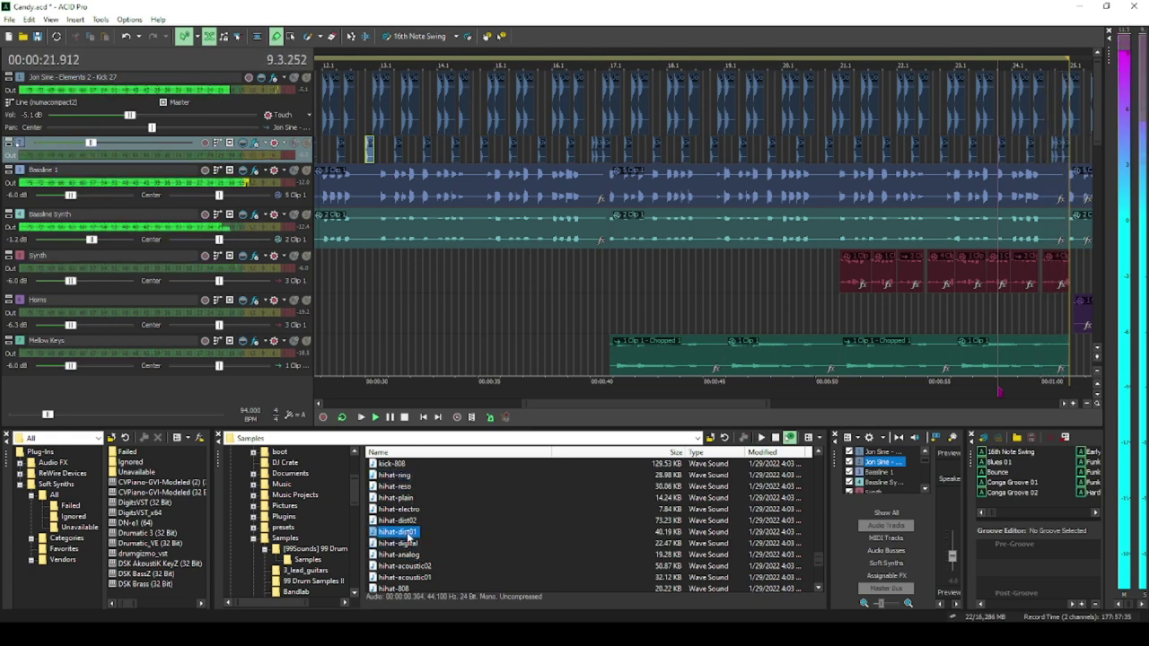
click(406, 543)
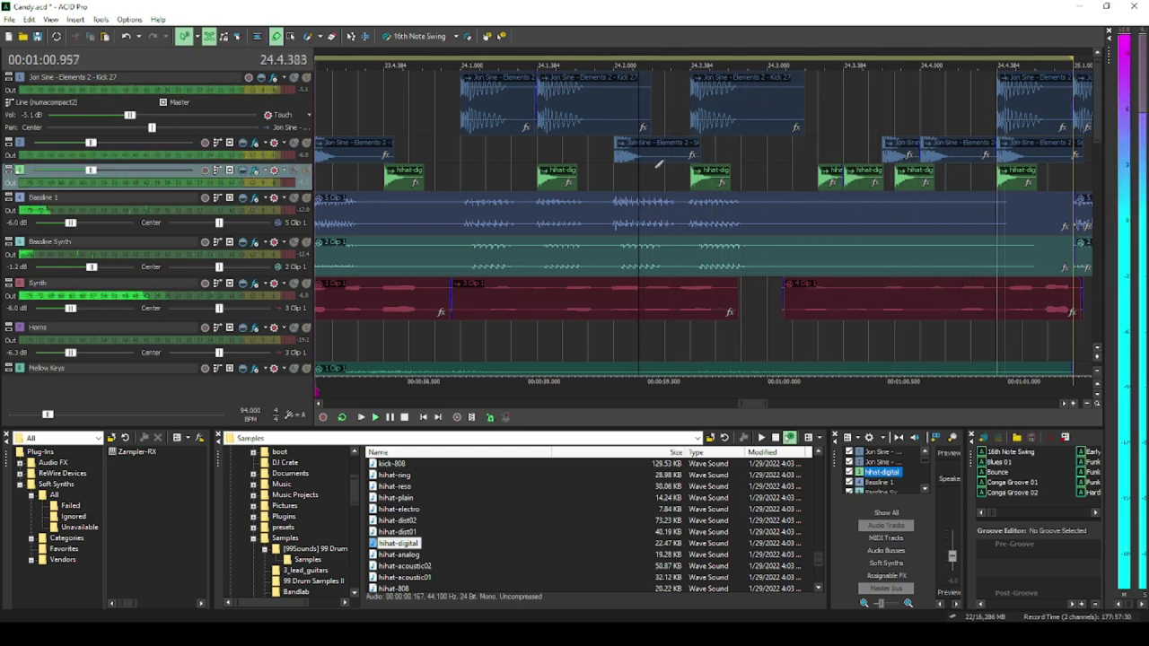
Solo the Aud23 track during playback and open its audio plug-in chain
scroll(482, 181, down, 10)
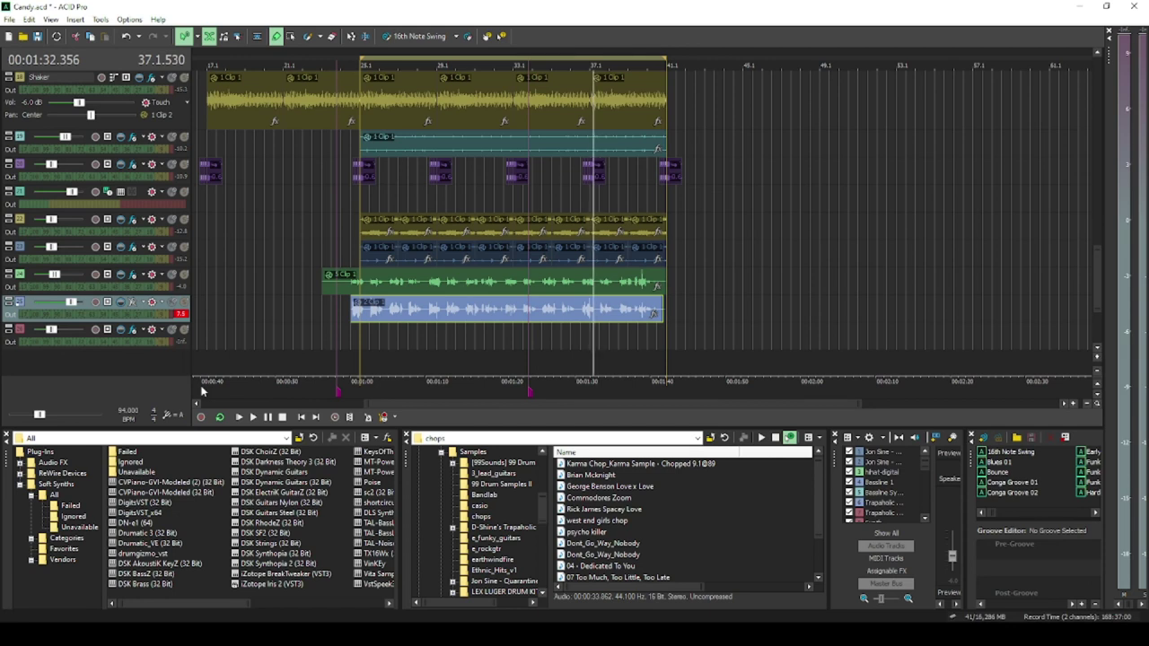
click(184, 277)
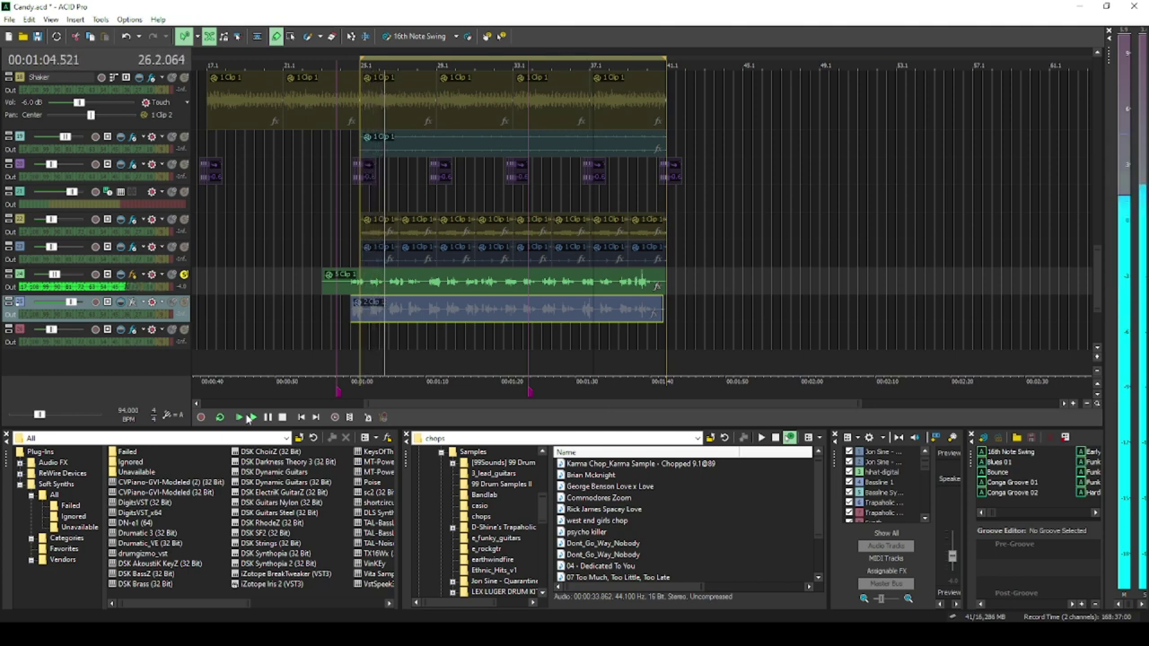
click(184, 274)
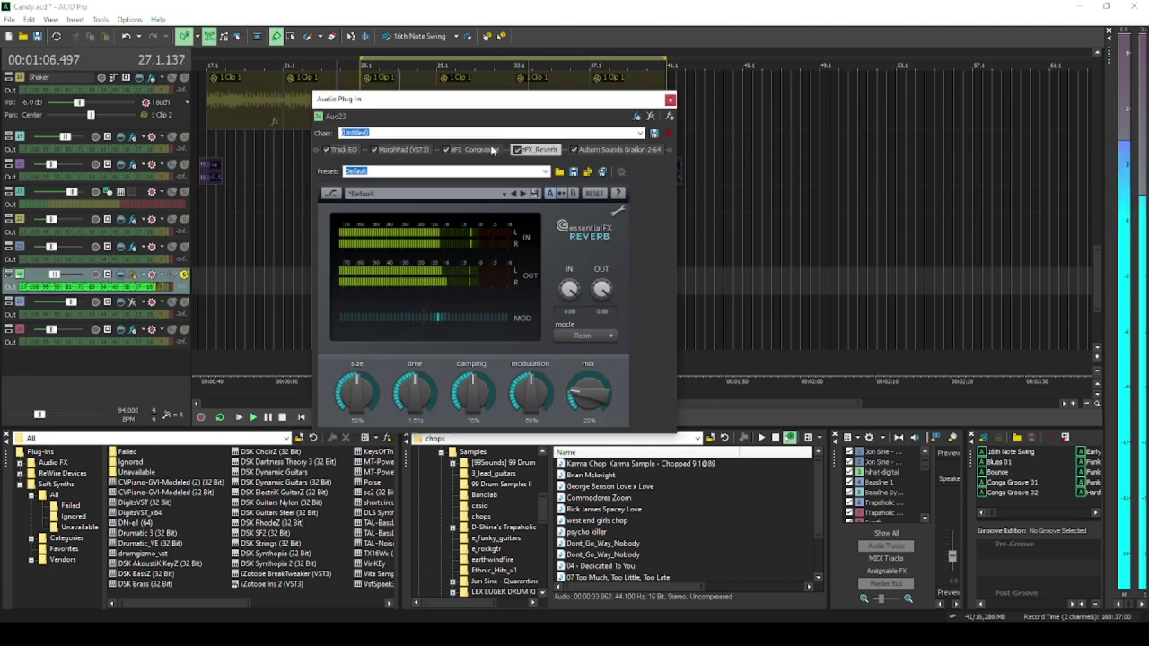
Bypass MorphPad, eFX_Compressor, eFX_Reverb and Graillon 2 in the Aud23 chain, and move the plug-in window clear of the track events
click(574, 149)
click(518, 149)
click(446, 149)
drag(433, 98, 706, 170)
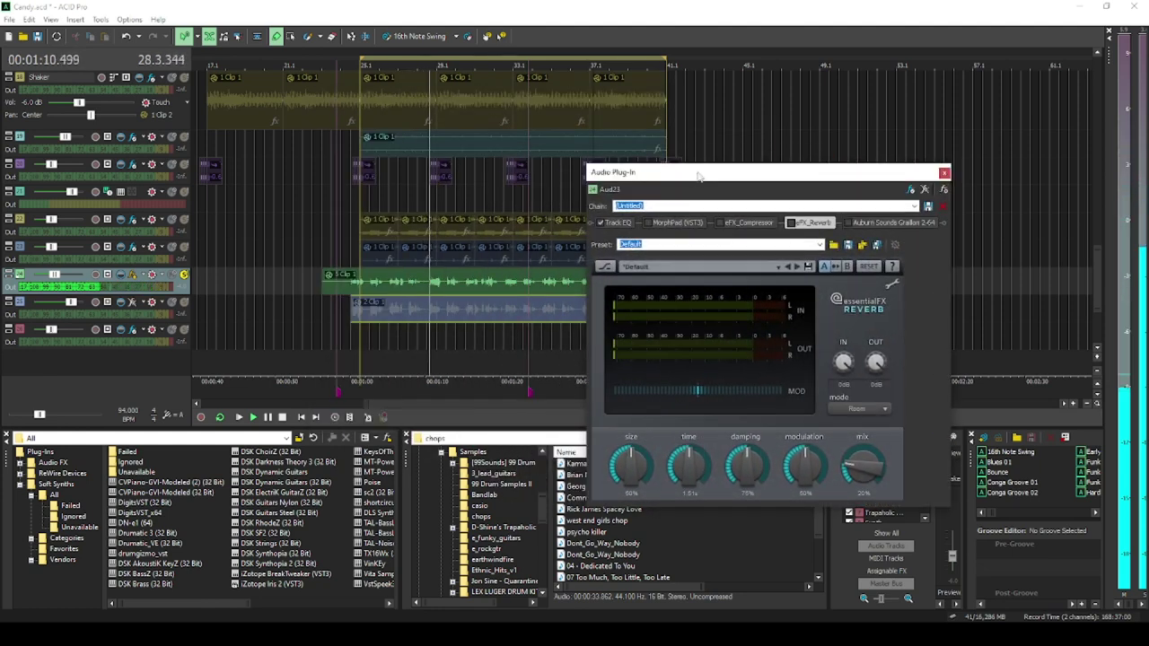
Re-enable eFX_Compressor, eFX_Reverb and Graillon 2 on Aud23 during playback, then close the plug-in chain and stop the project
click(601, 223)
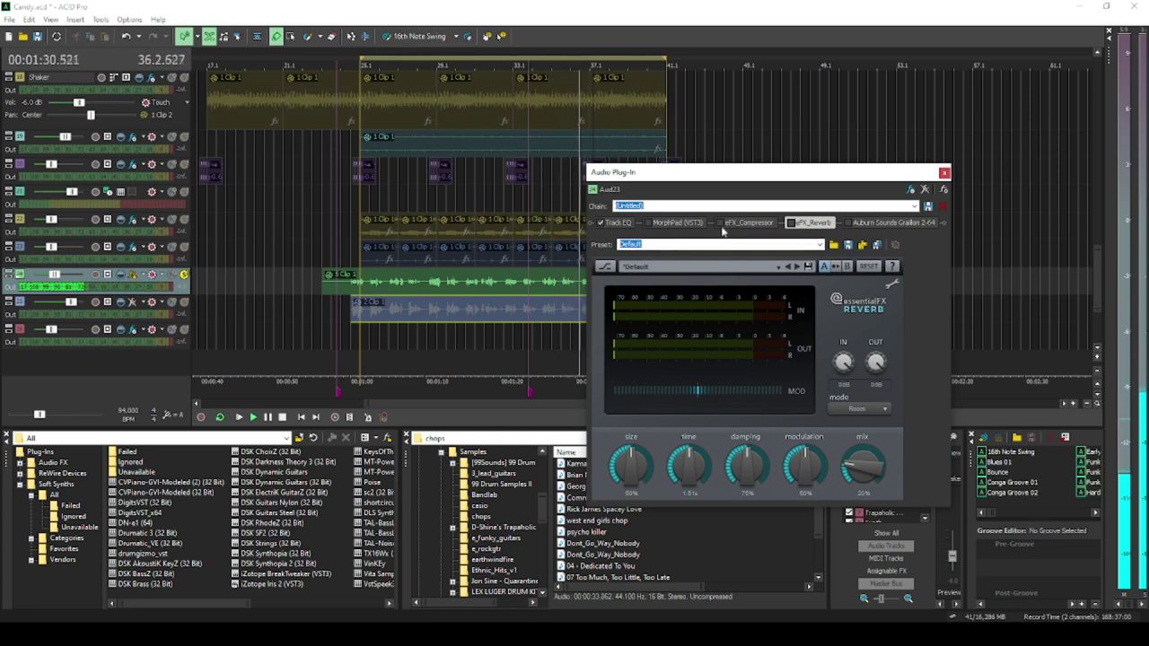
click(791, 222)
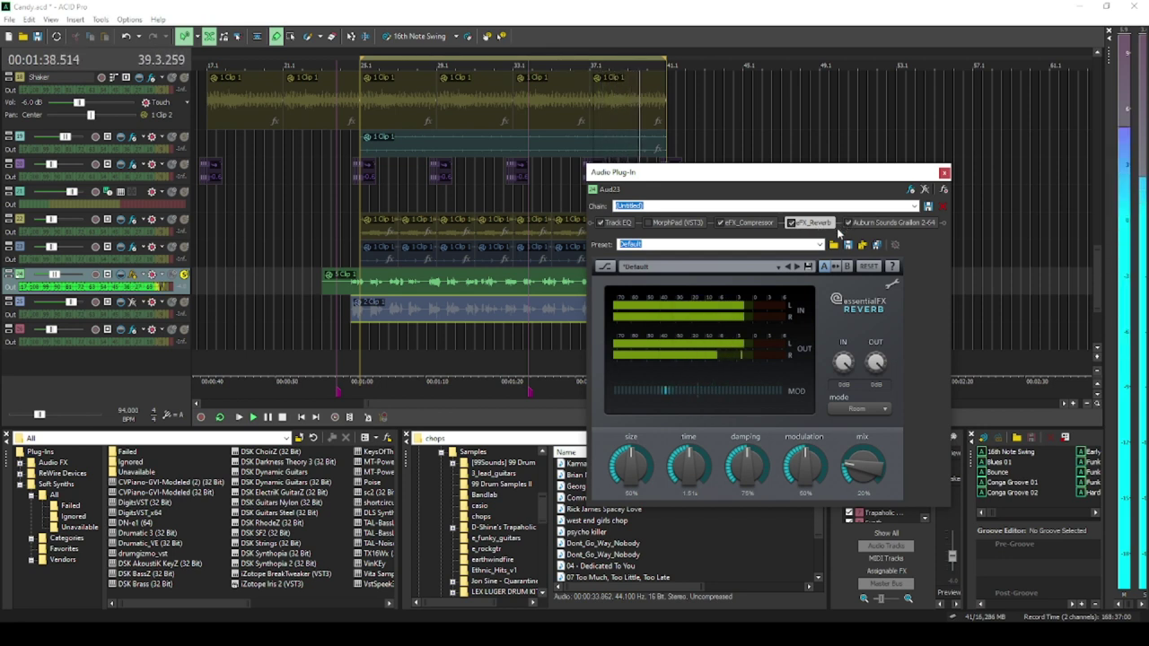
click(867, 222)
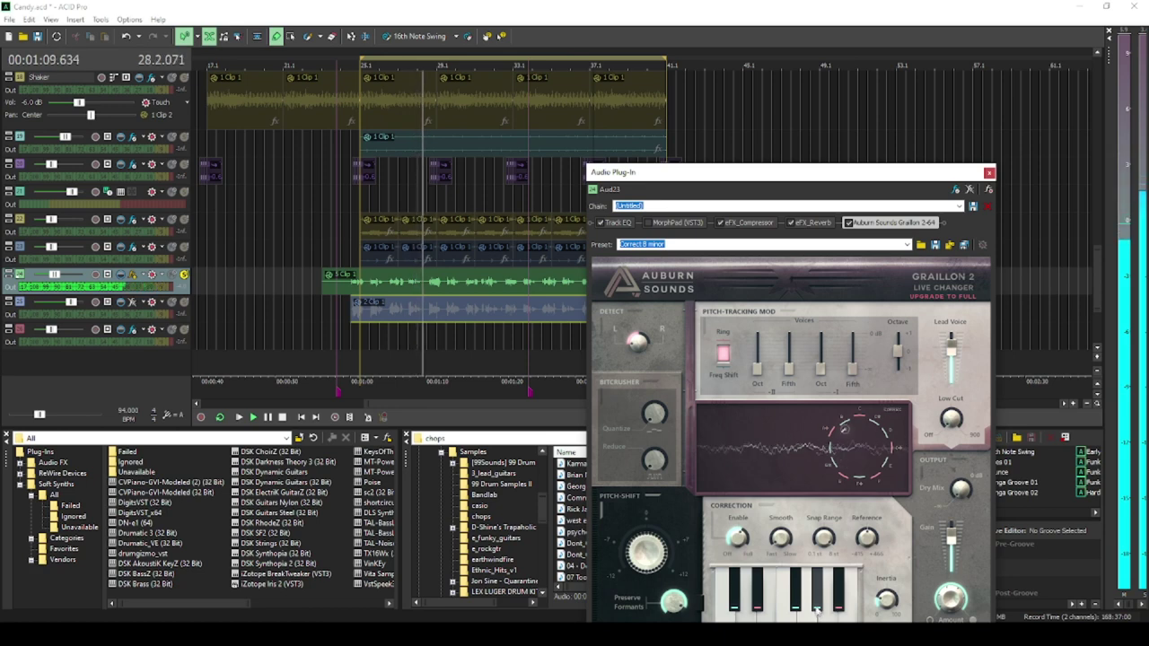
click(989, 173)
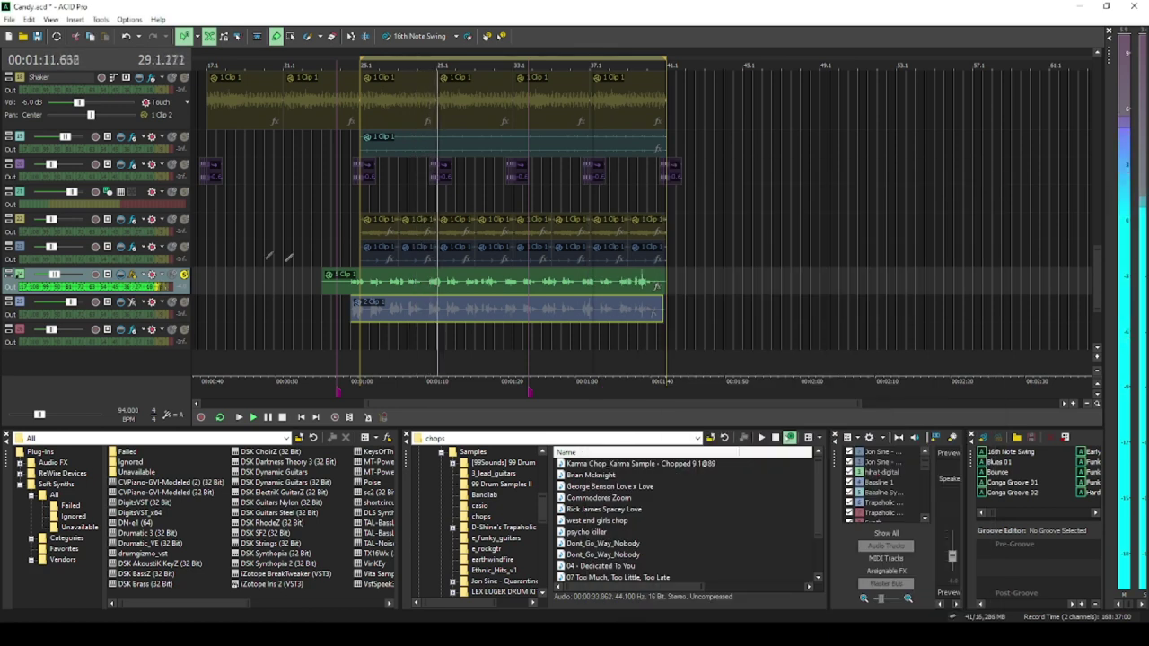
click(282, 418)
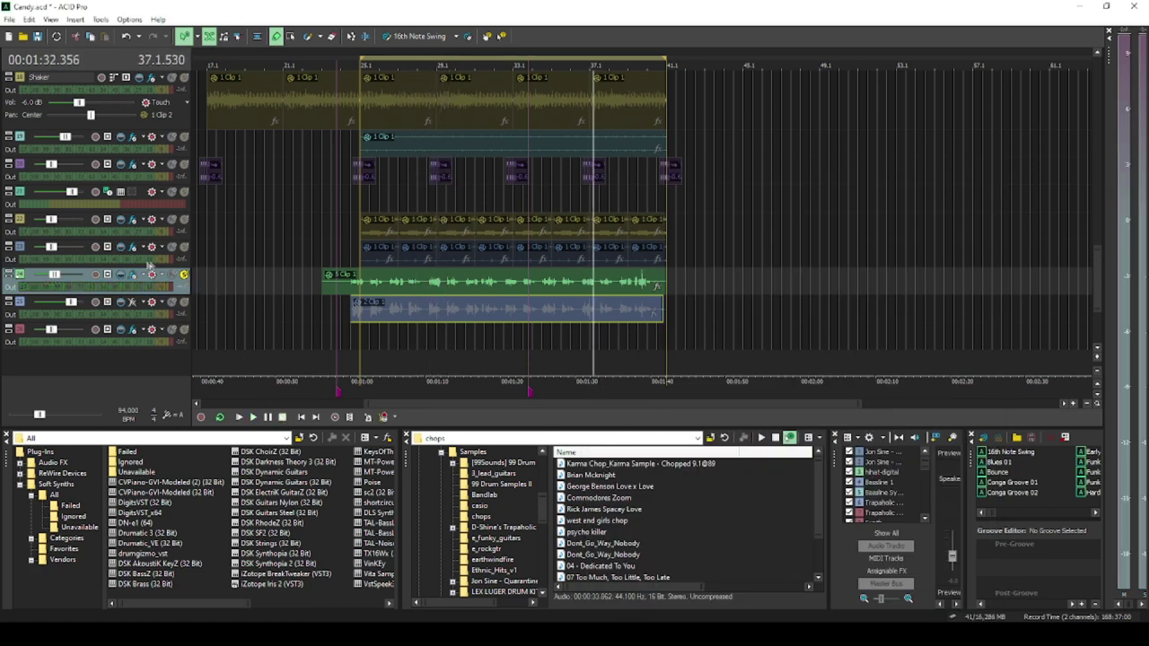
Move the solo from Aud23 to Aud24 and switch the Aud24 event to 1 Clip 1 during playback
click(184, 303)
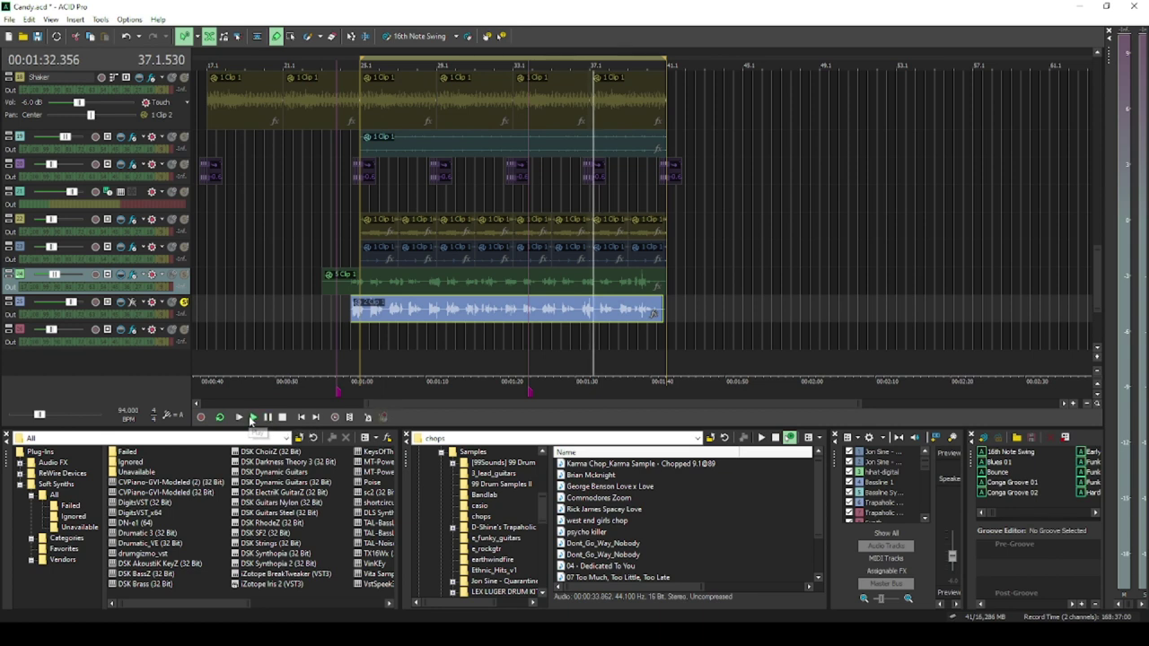
right_click(410, 322)
click(597, 322)
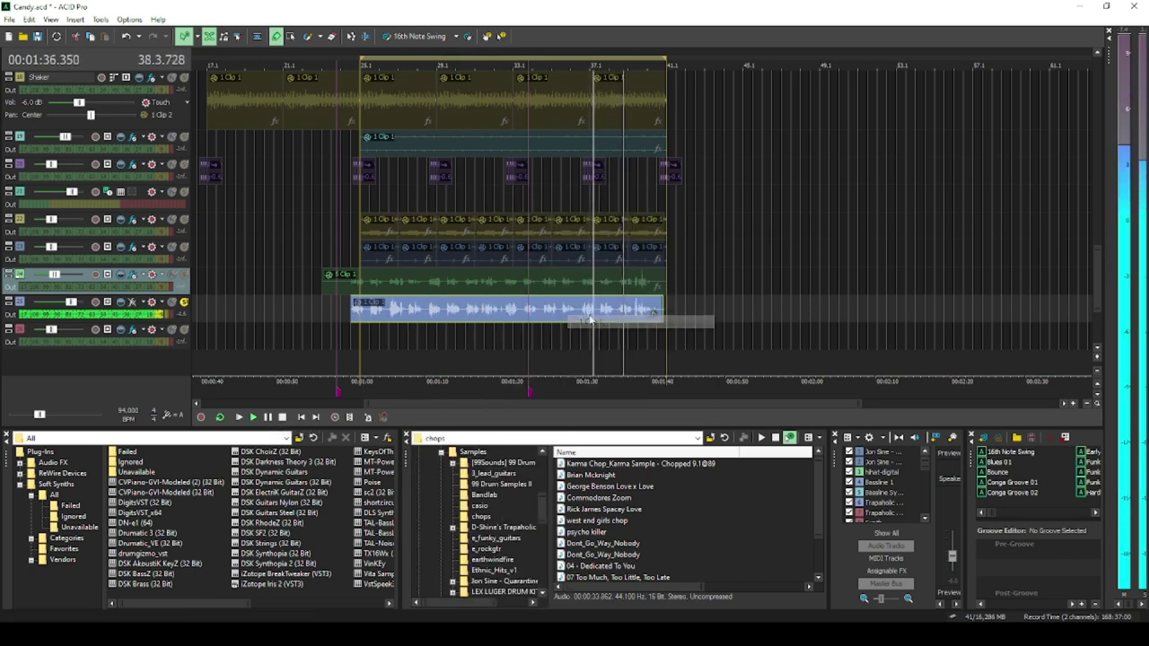
Compare takes on the Aud24 event during playback by switching it to 2 Clip 1 and 3 Clip 1
right_click(461, 320)
mouse_move(530, 205)
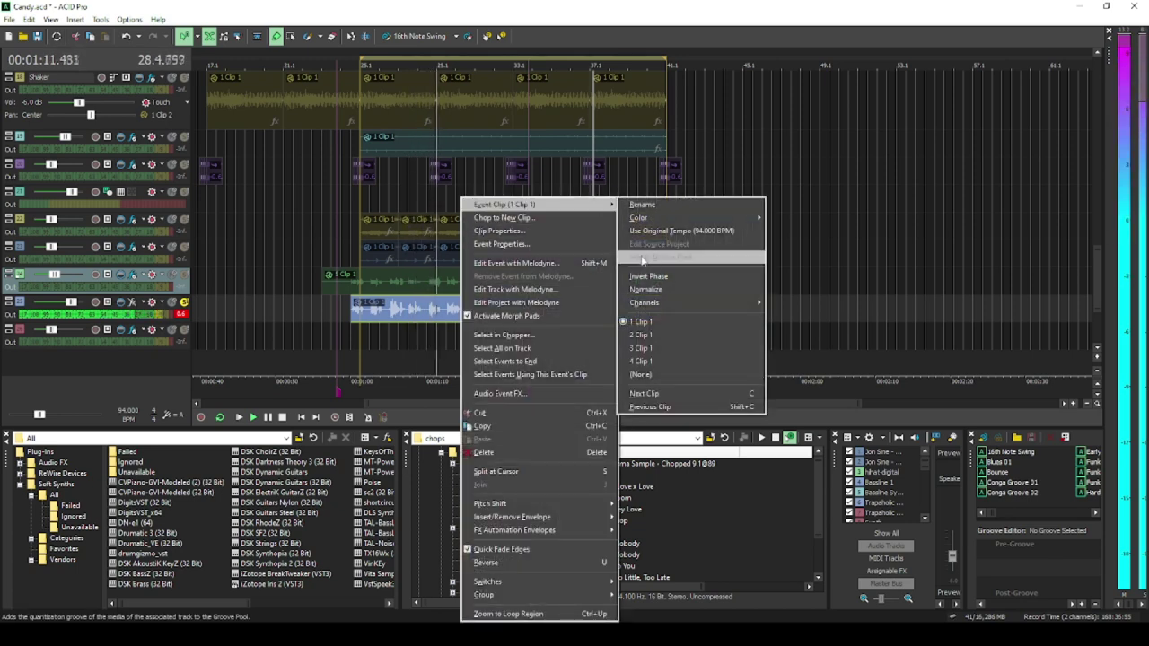
click(642, 334)
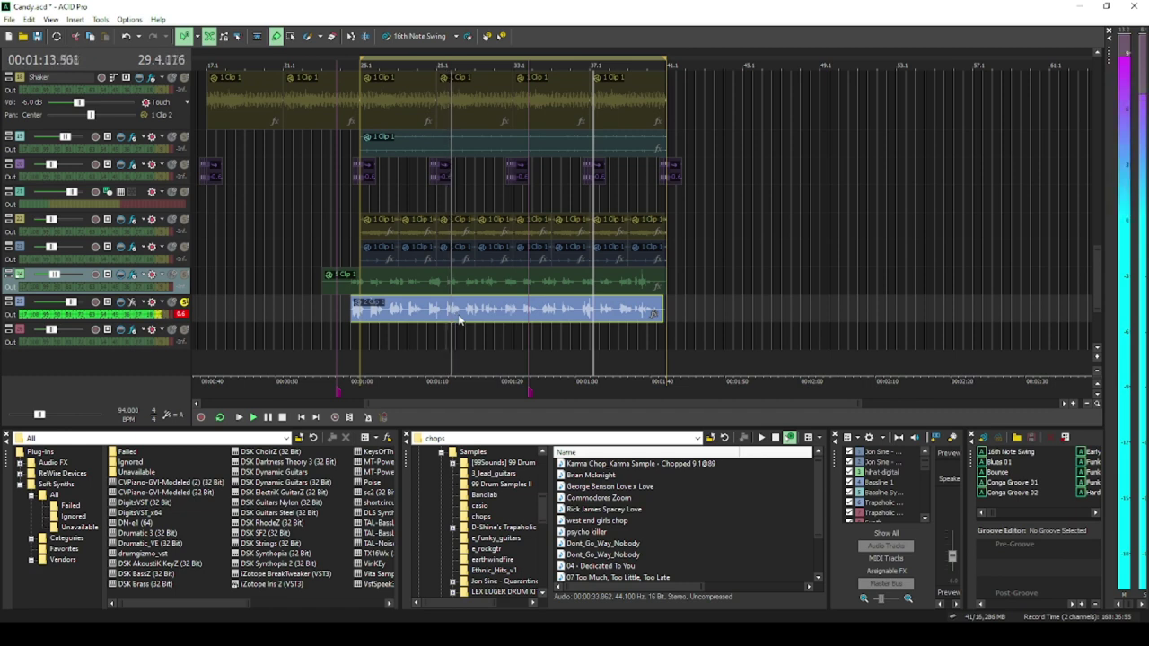
right_click(460, 321)
mouse_move(538, 205)
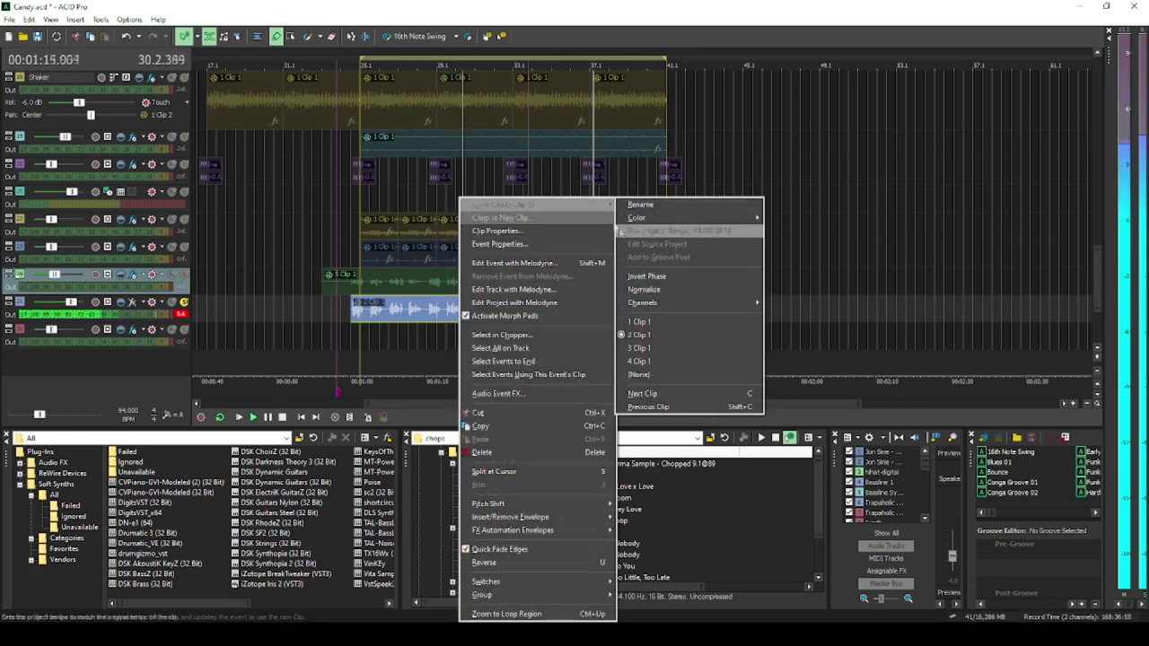
click(660, 348)
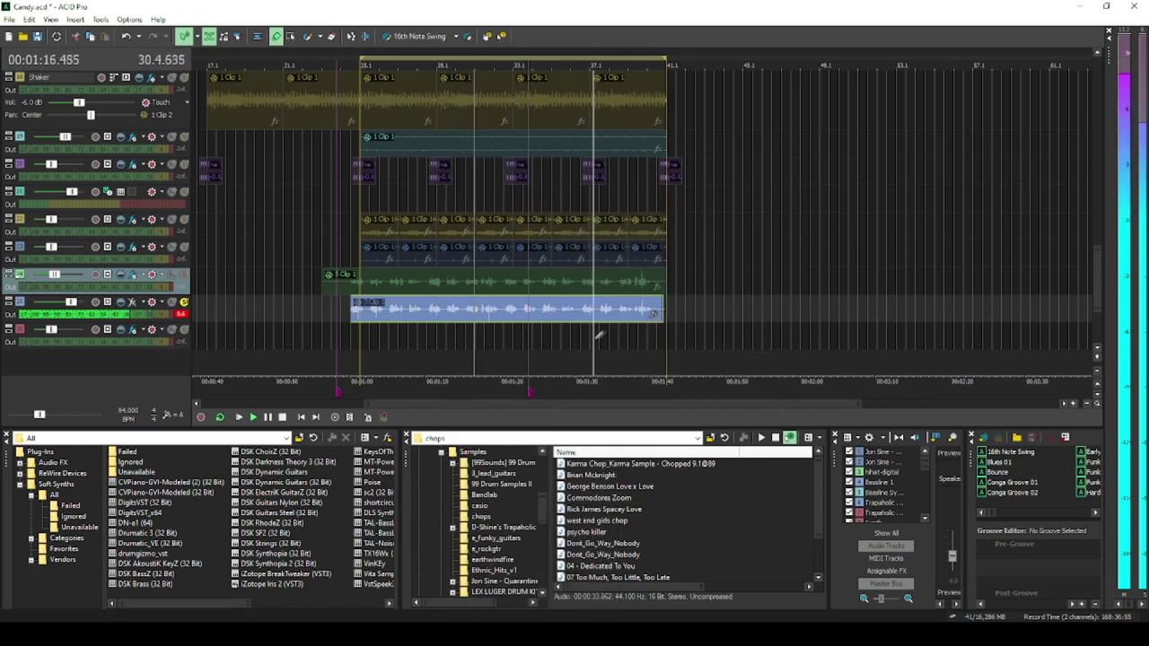
Try 4 Clip 1 on the Aud24 event, then switch the event back to 2 Clip 1
right_click(546, 322)
mouse_move(592, 204)
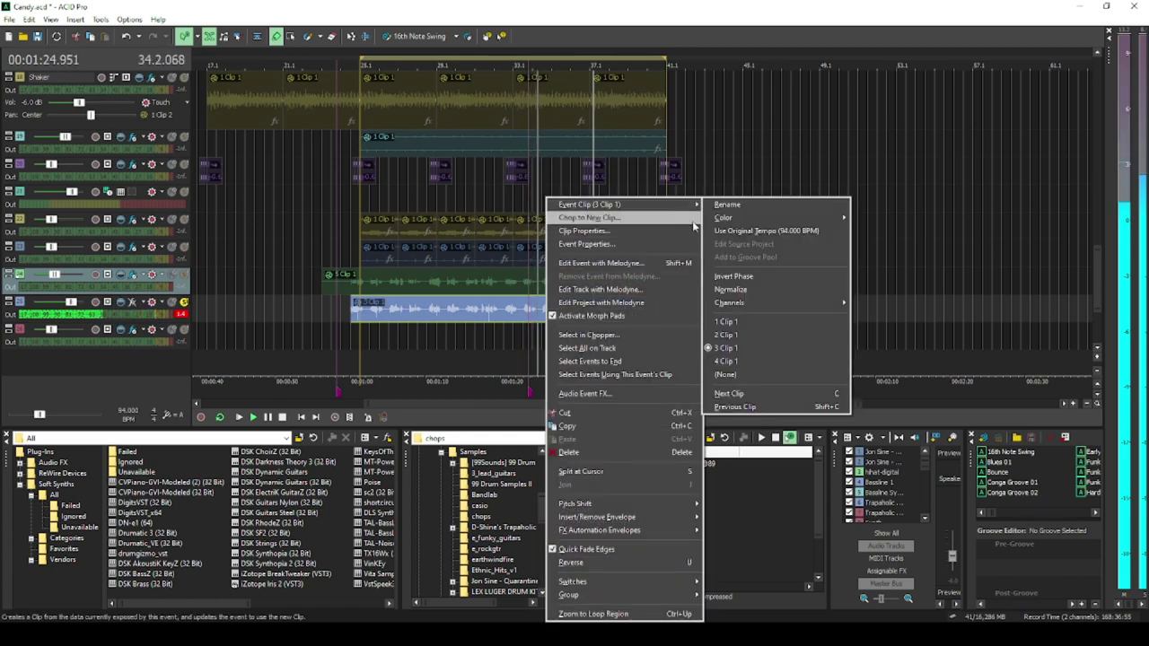
click(725, 380)
right_click(481, 310)
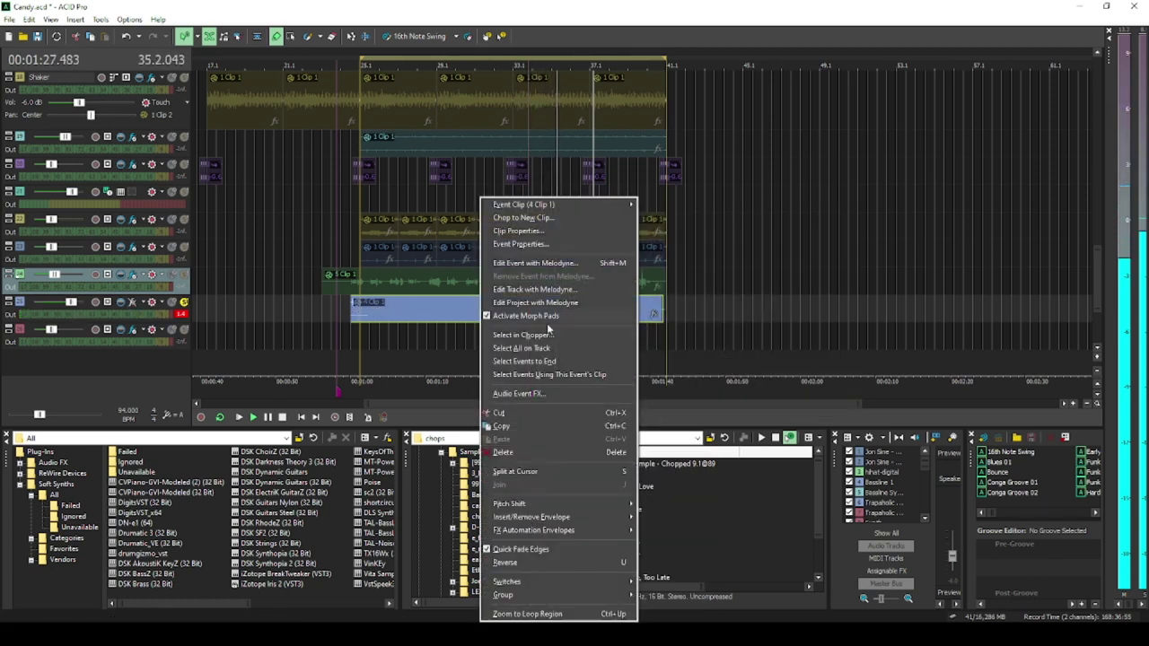
mouse_move(583, 204)
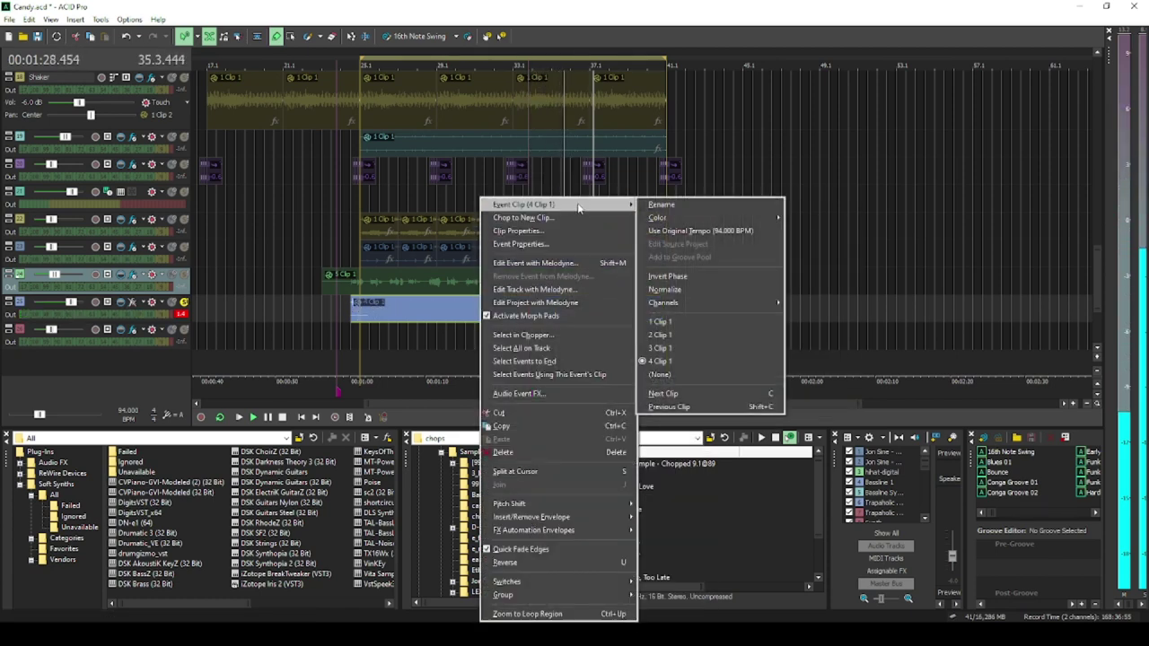
click(660, 349)
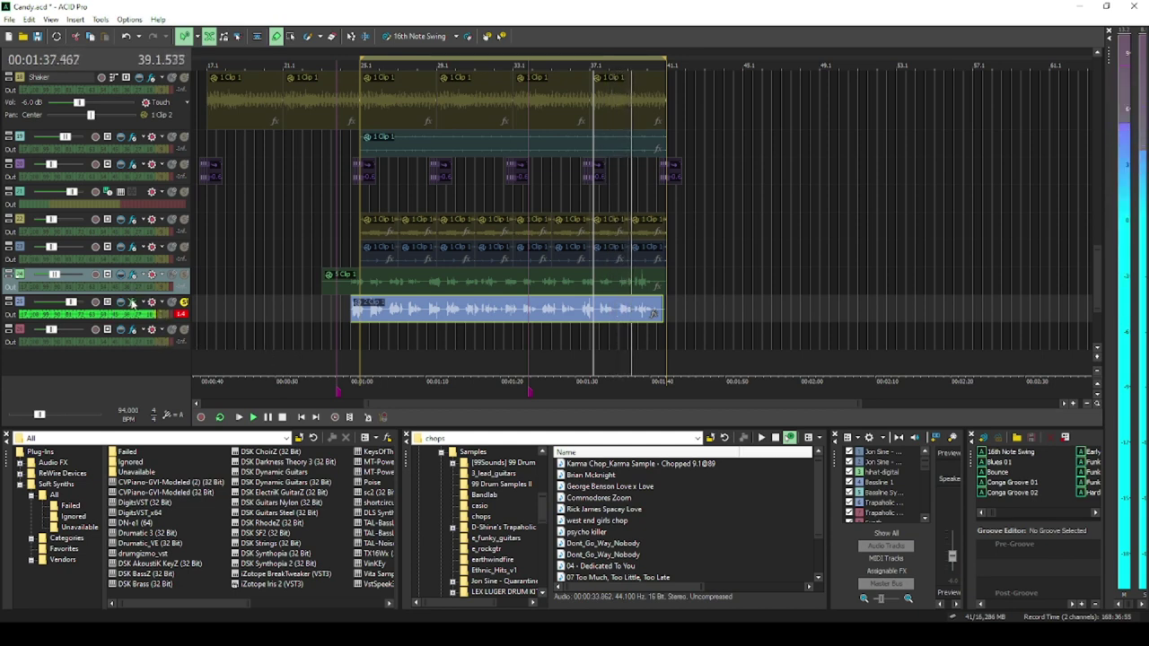
Enable Track EQ, eFX_Compressor and Graillon 2 one after another in the Aud24 plug-in chain during playback, and close the chain
click(183, 303)
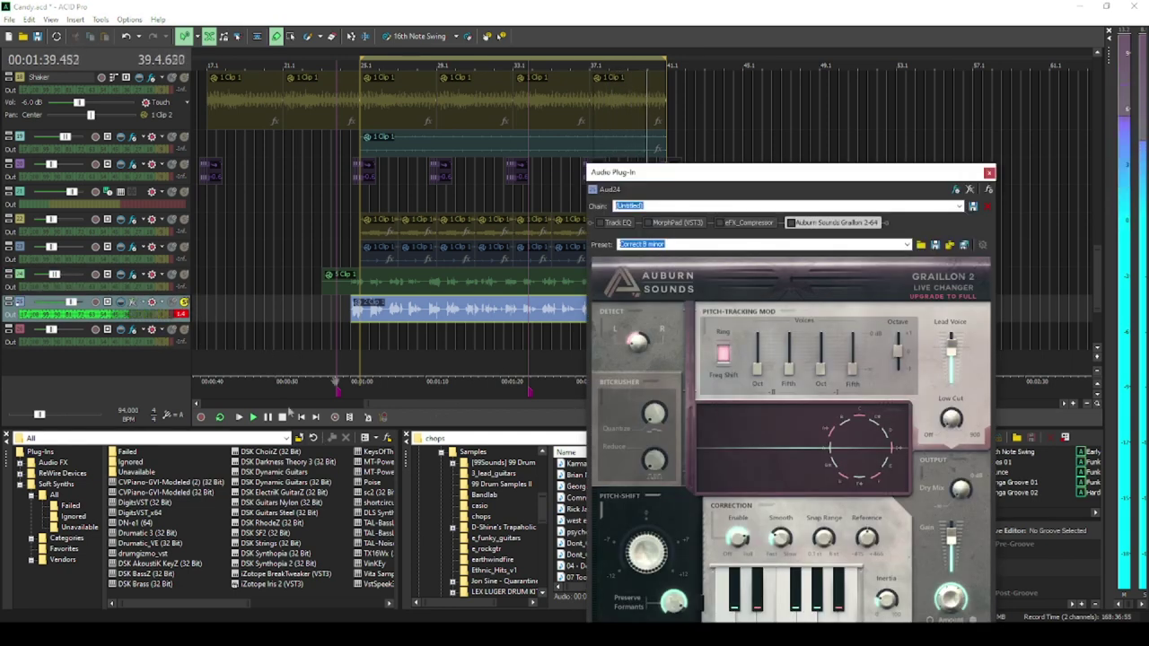
drag(668, 196, 378, 156)
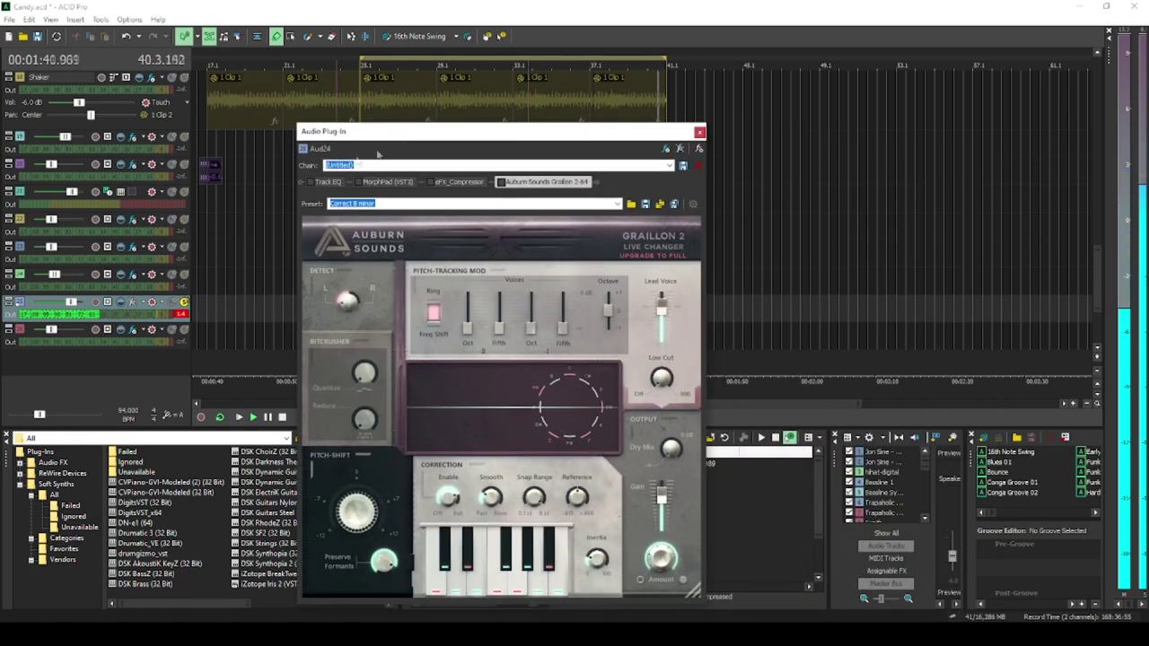
click(312, 183)
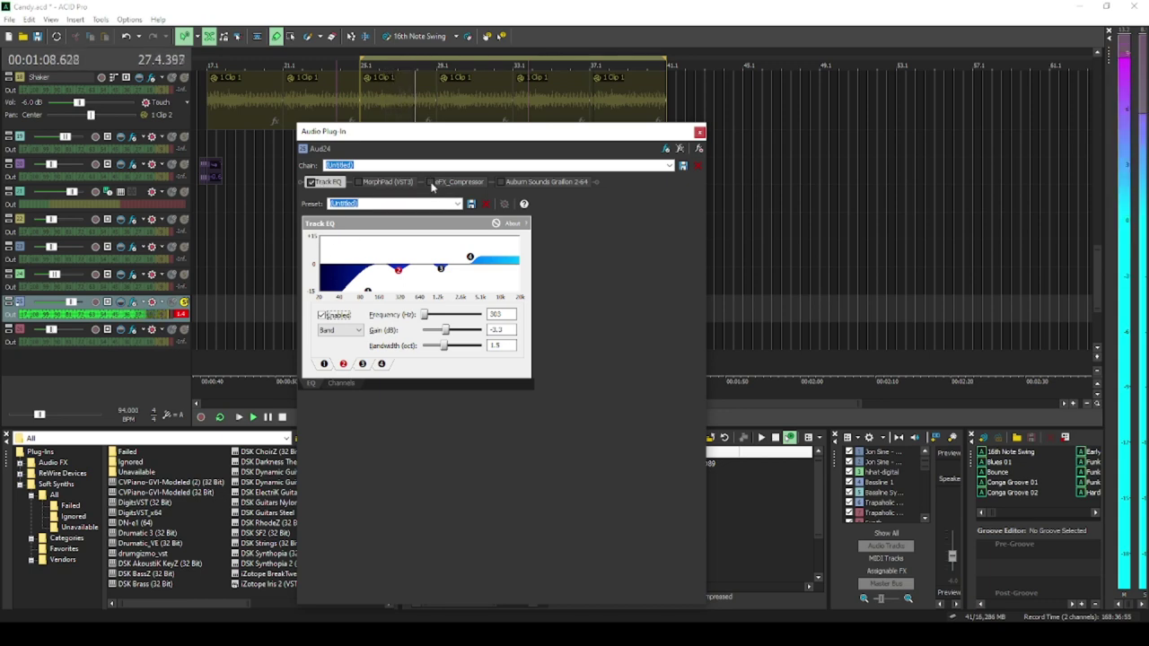
click(435, 182)
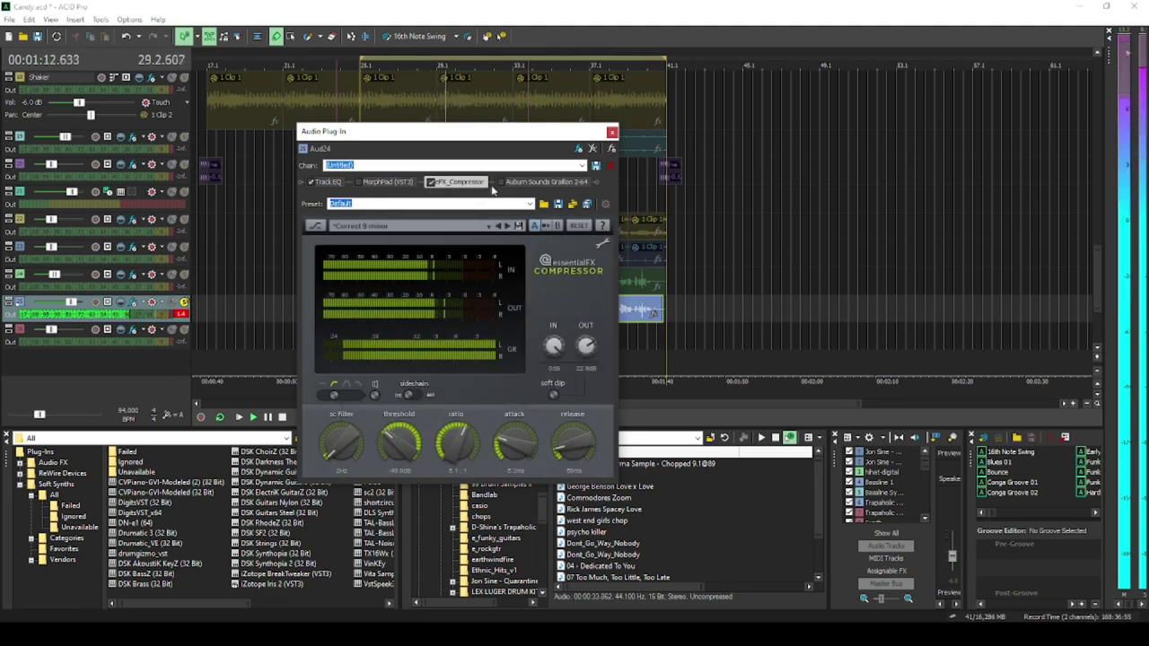
click(502, 183)
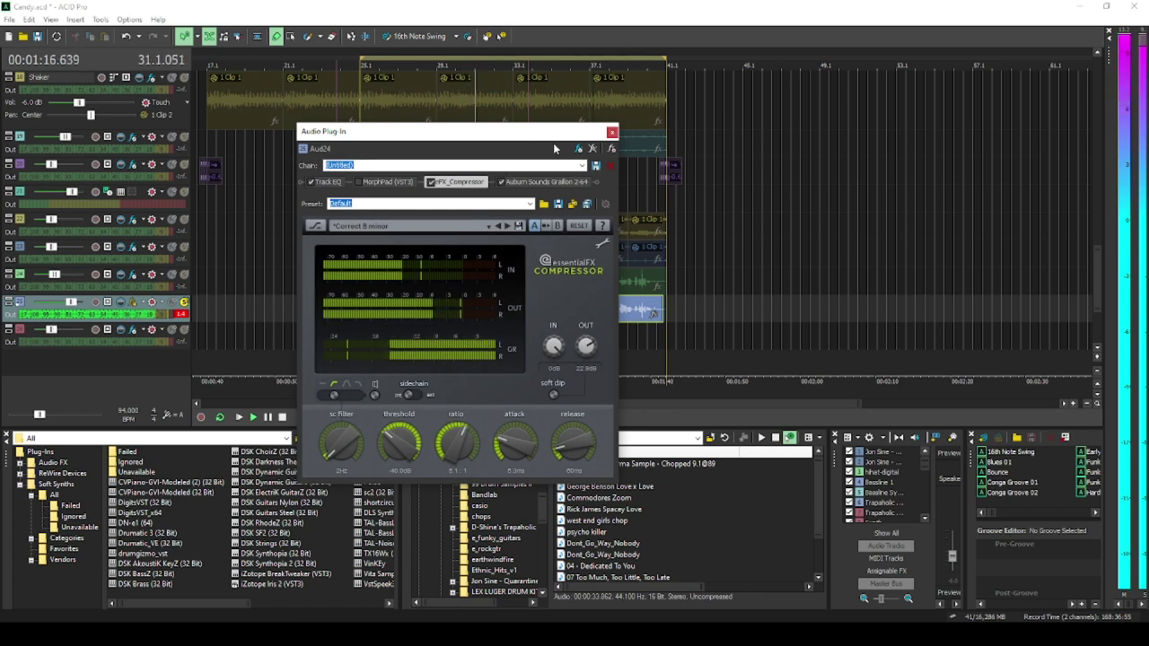
click(611, 133)
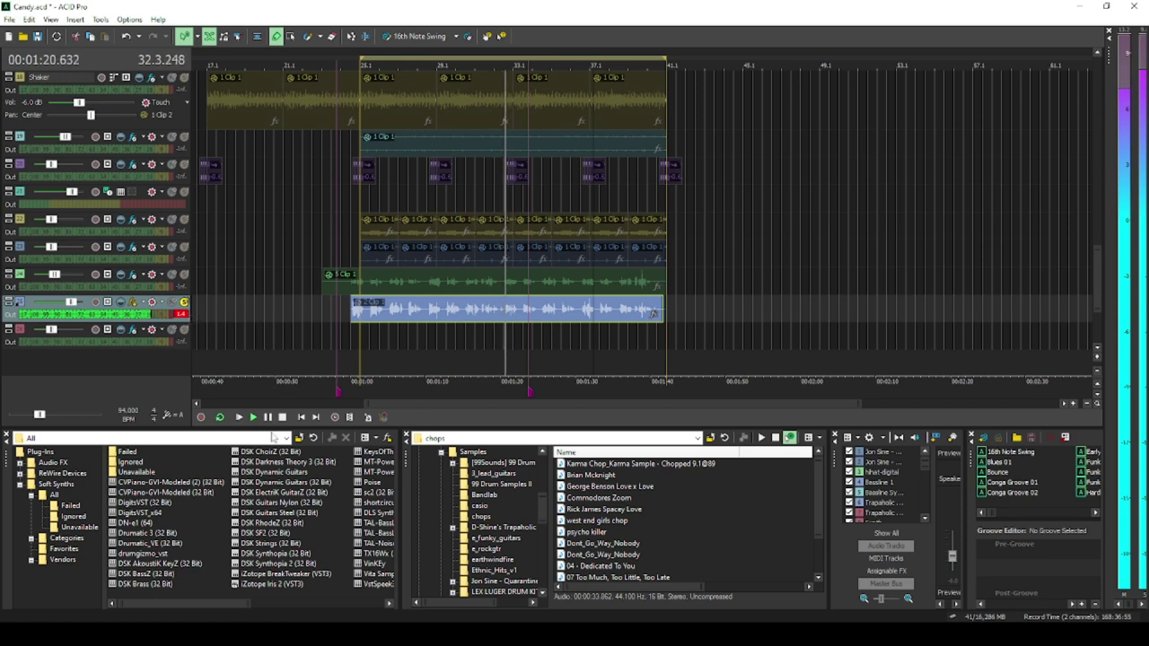
Pause playback, clear the solo on Aud24 and mute Aud23
click(267, 418)
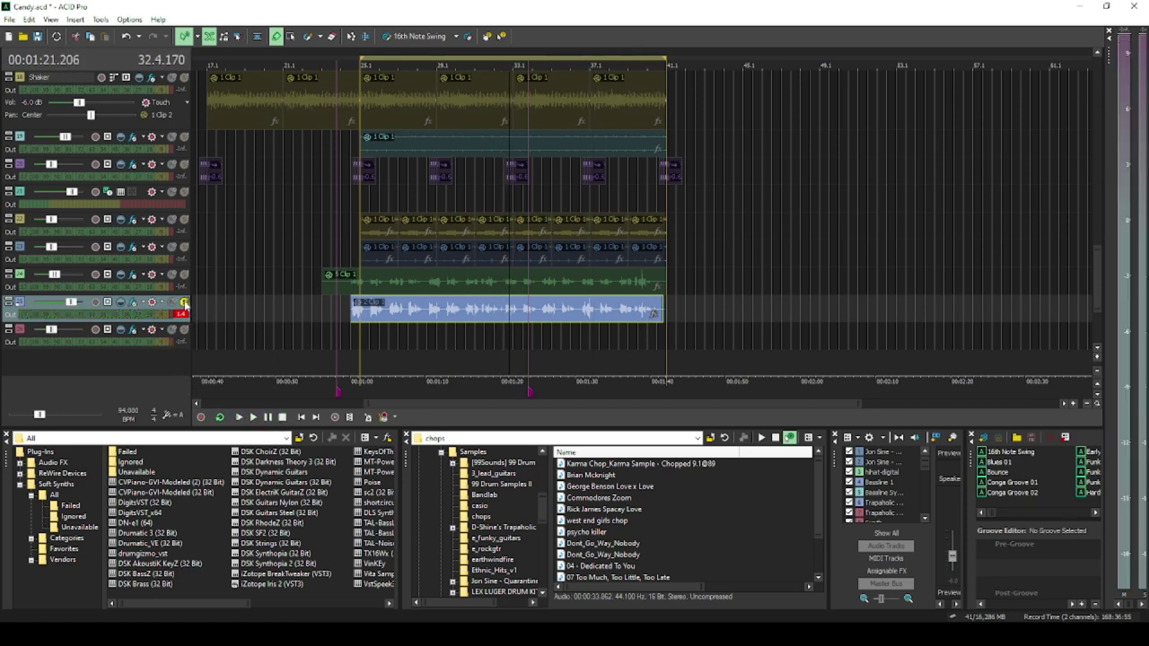
click(173, 276)
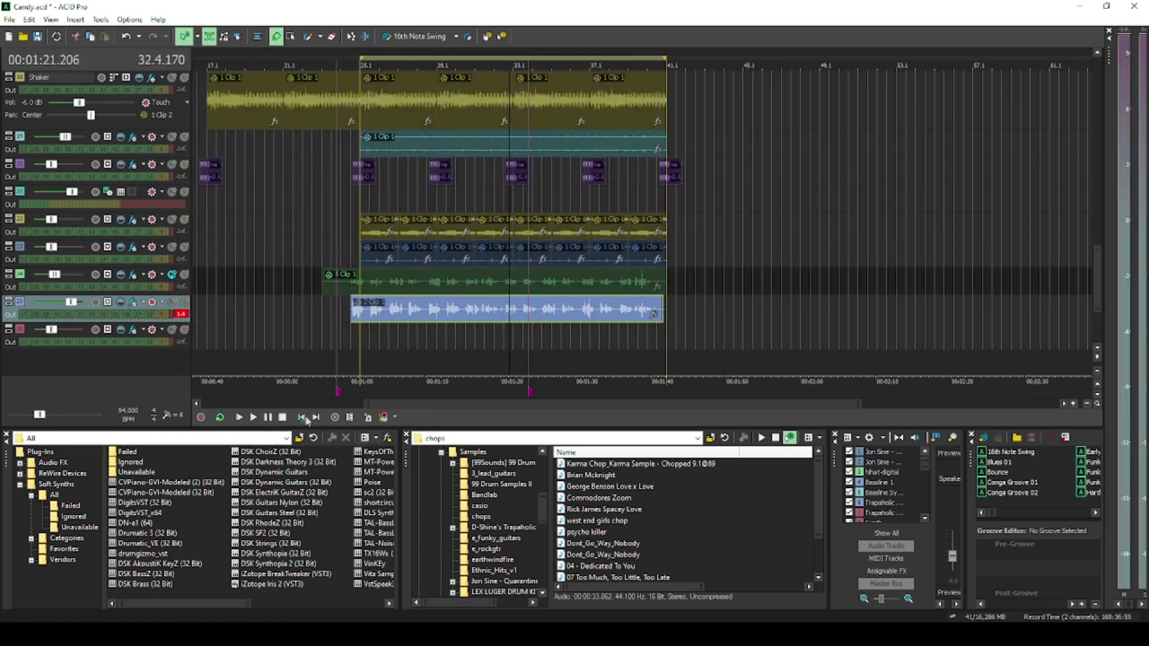
Resume playback and raise the eFX_Compressor output in the Aud24 plug-in chain to about 27.5 dB
click(255, 418)
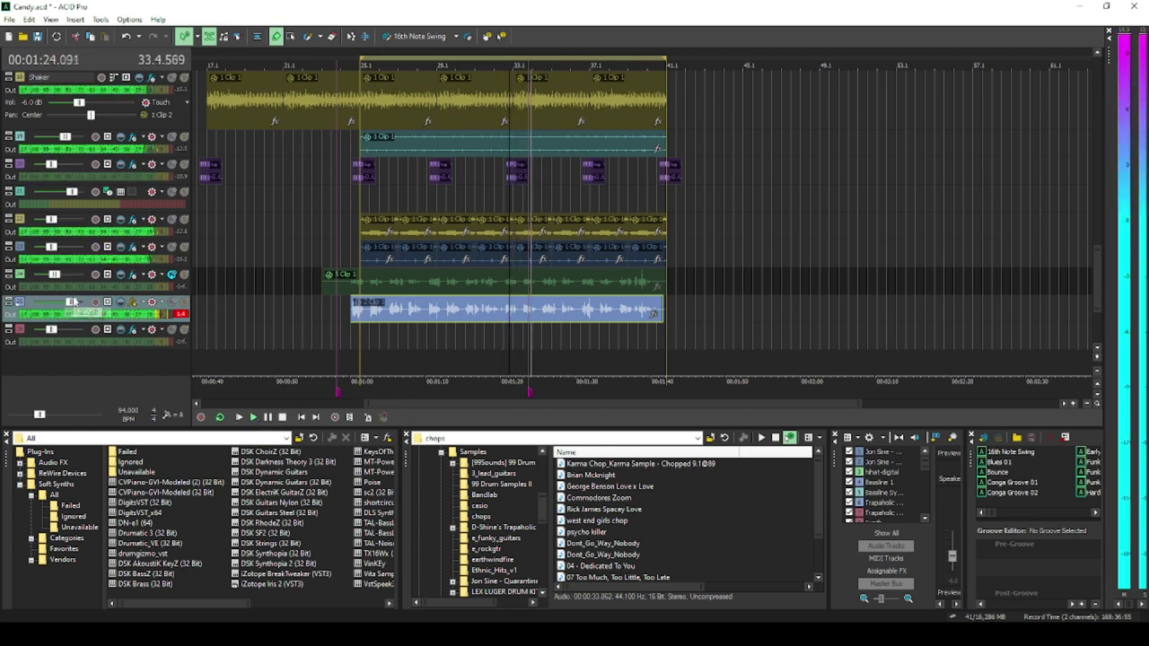
click(133, 302)
drag(586, 346, 584, 339)
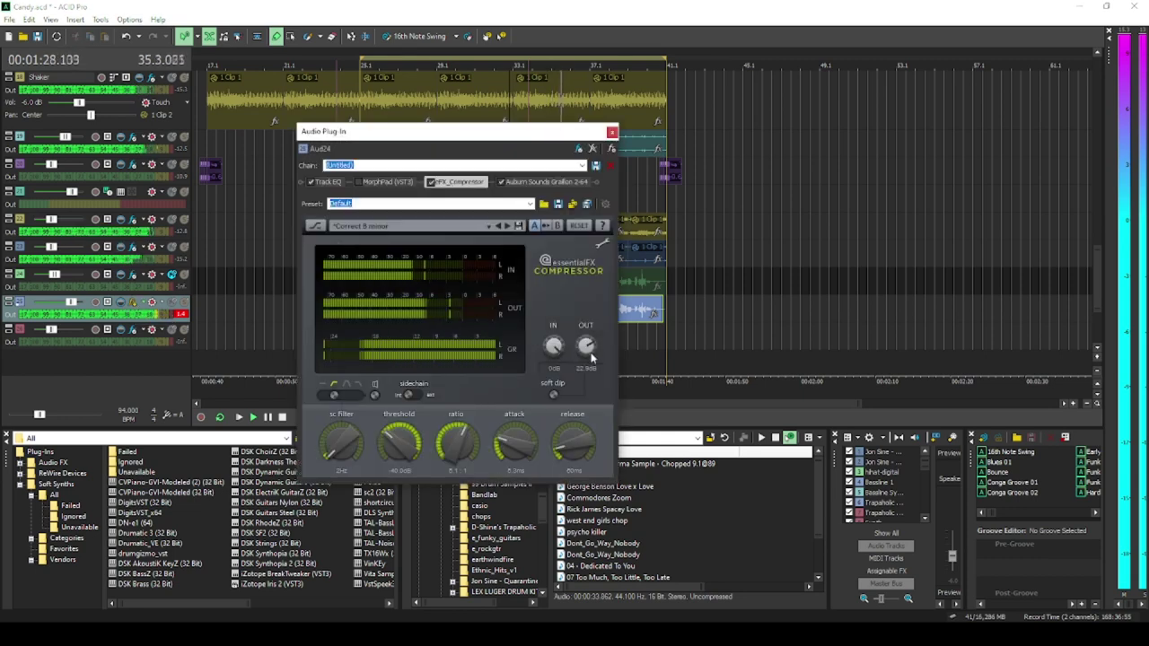
scroll(593, 352, down, 5)
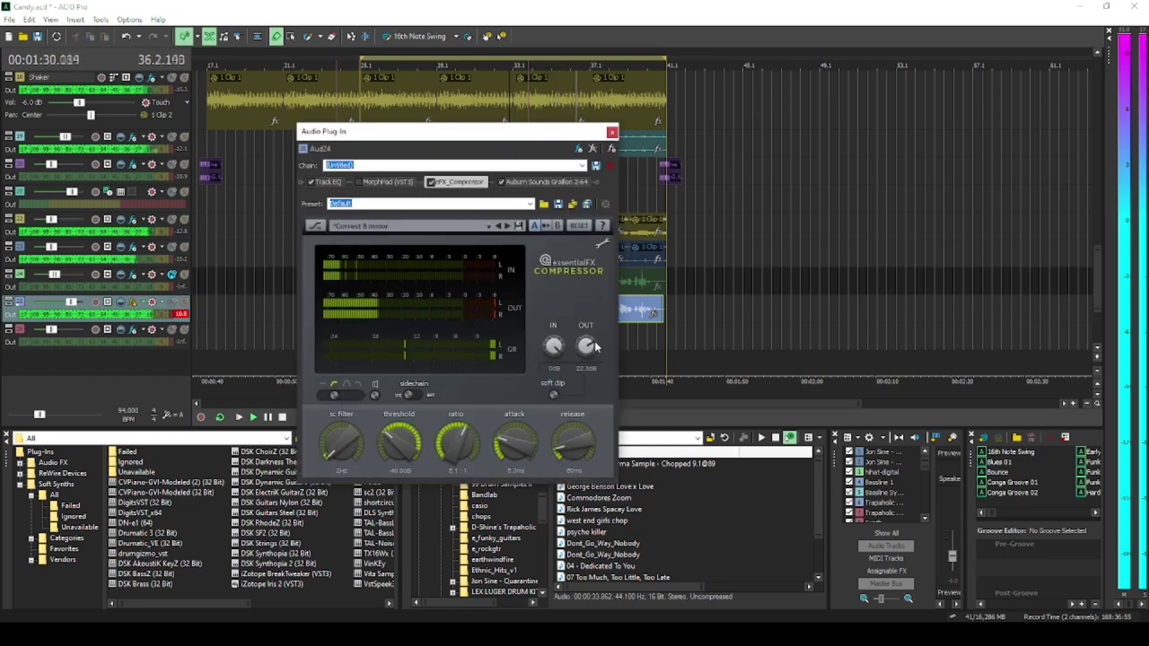
scroll(592, 348, up, 2)
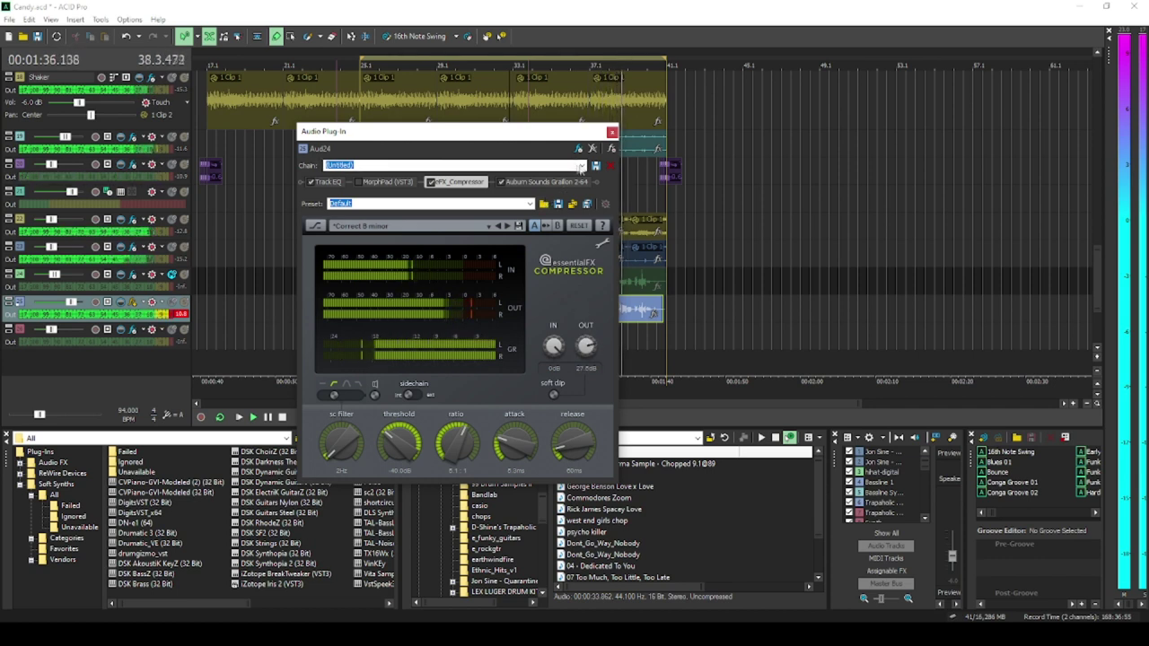
Add eFX_Reverb to the end of the Aud24 plug-in chain and unmute Aud23
click(580, 148)
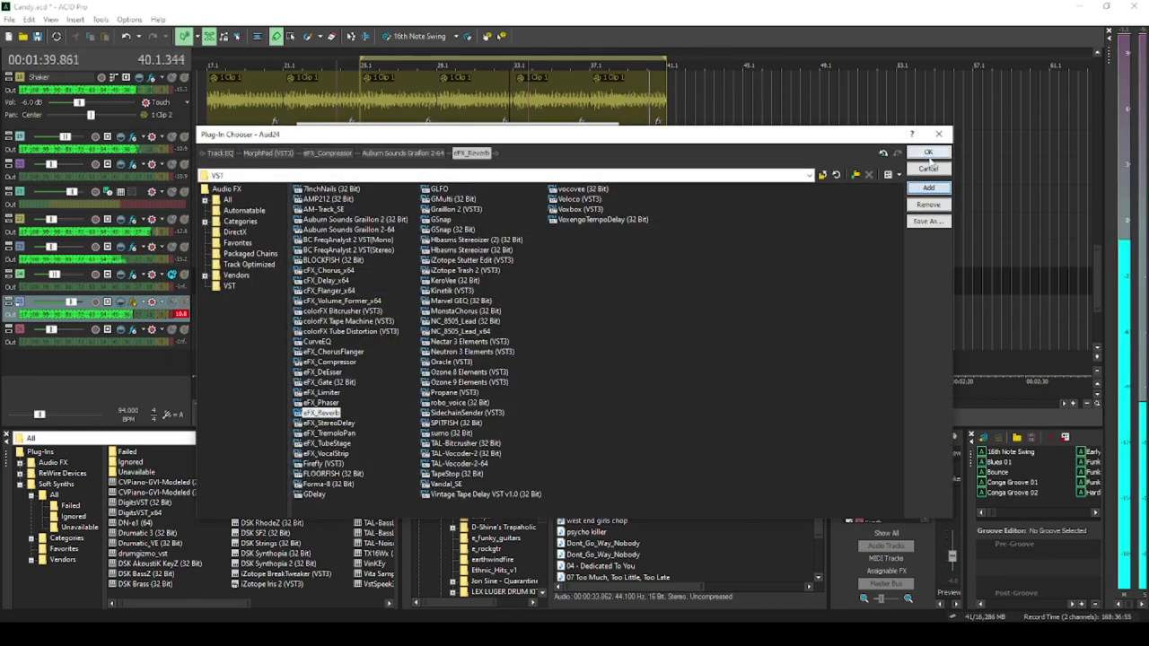
click(929, 152)
click(172, 276)
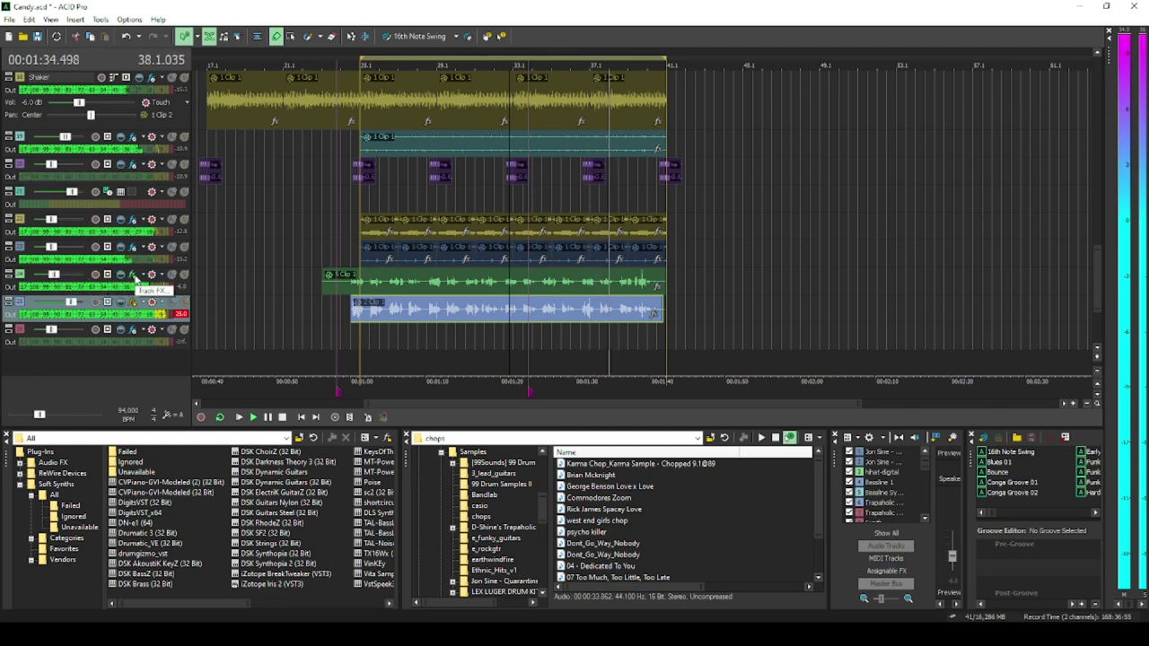
Compare Aud23 with Graillon 2's pitch correction turned off and back on during playback, and close the plug-in chain
click(134, 276)
click(614, 183)
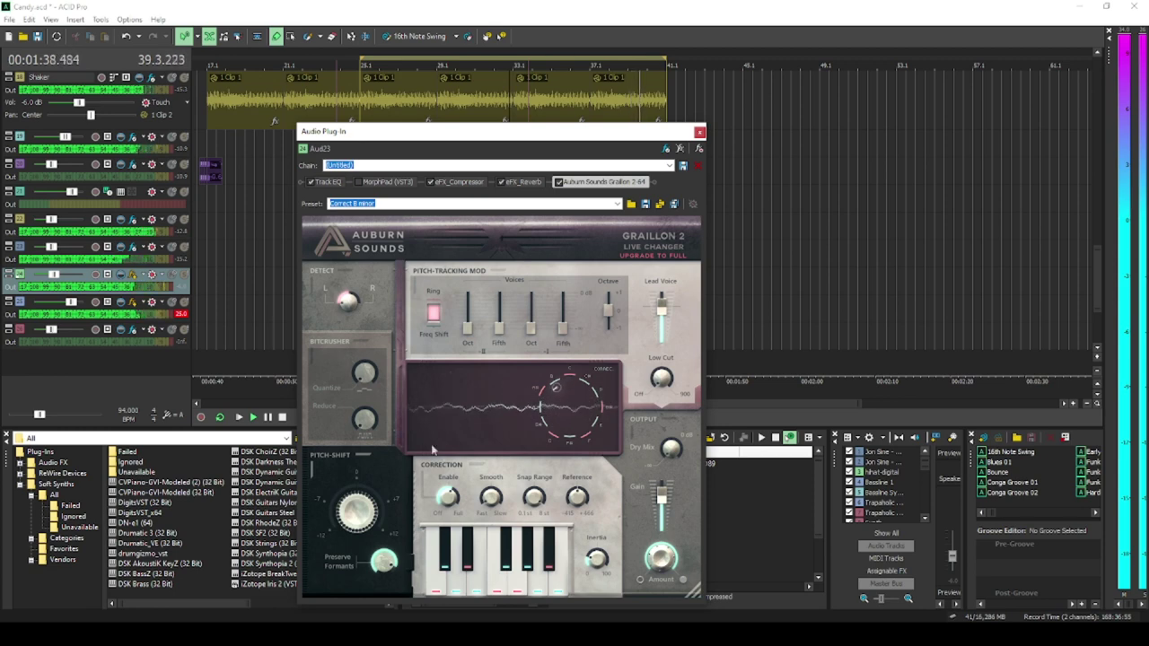
drag(448, 496, 456, 570)
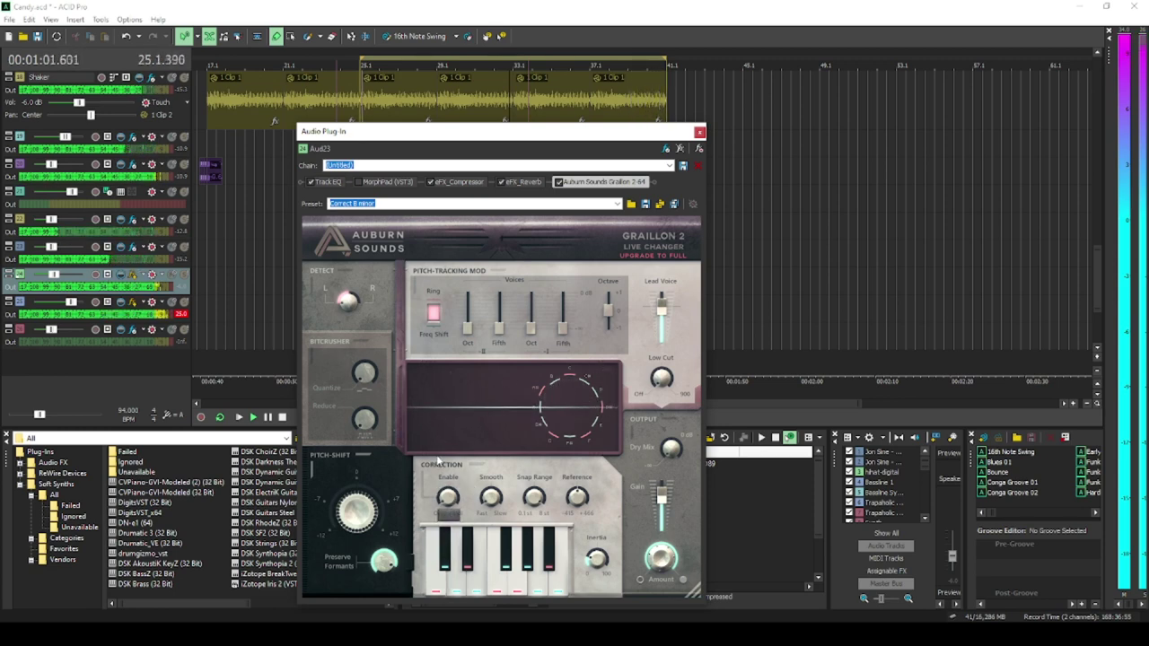
drag(446, 499, 448, 479)
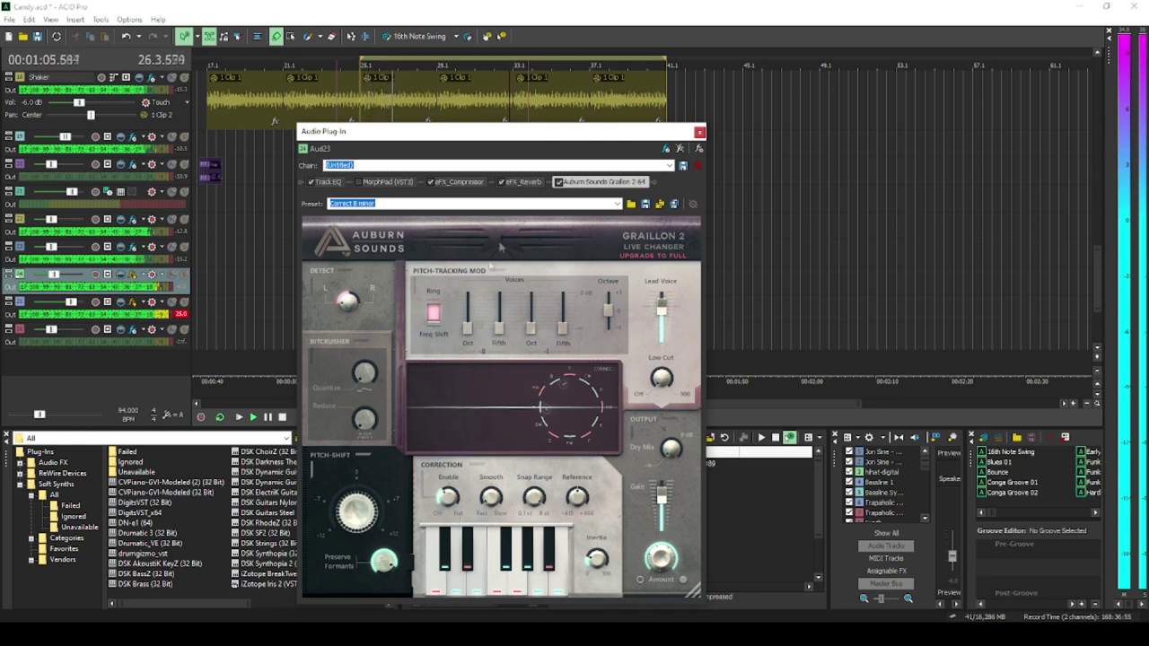
click(699, 131)
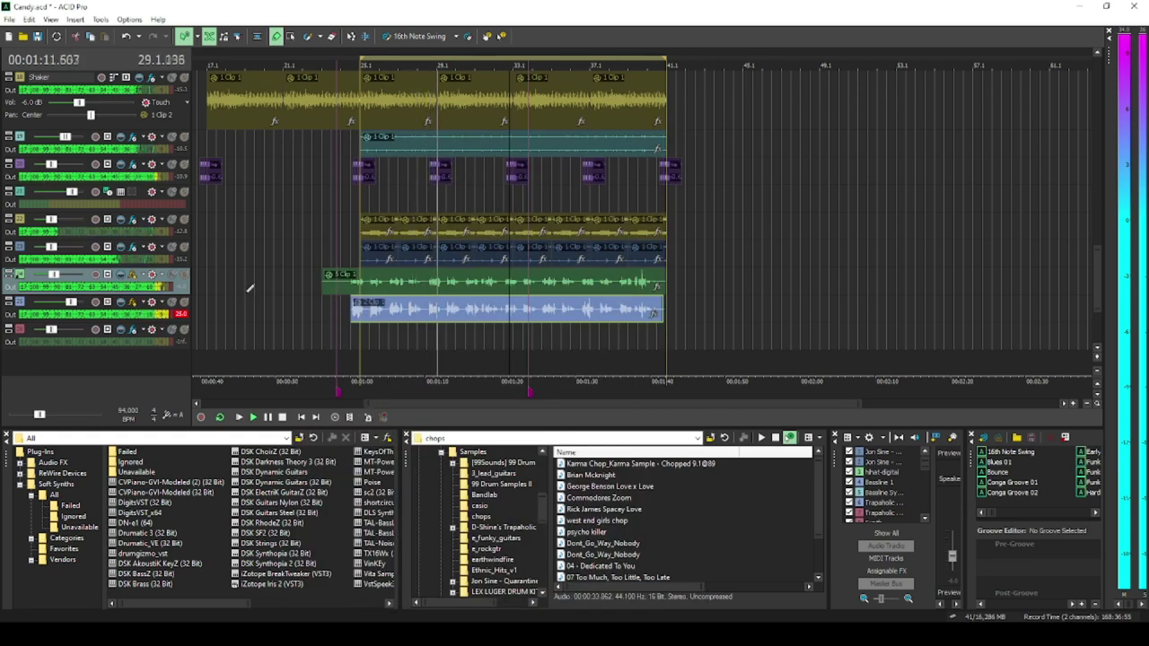
Listen to the looped section with Aud23 and Aud24 playing together, and pause playback
scroll(280, 318, up, 2)
scroll(279, 318, down, 2)
click(267, 417)
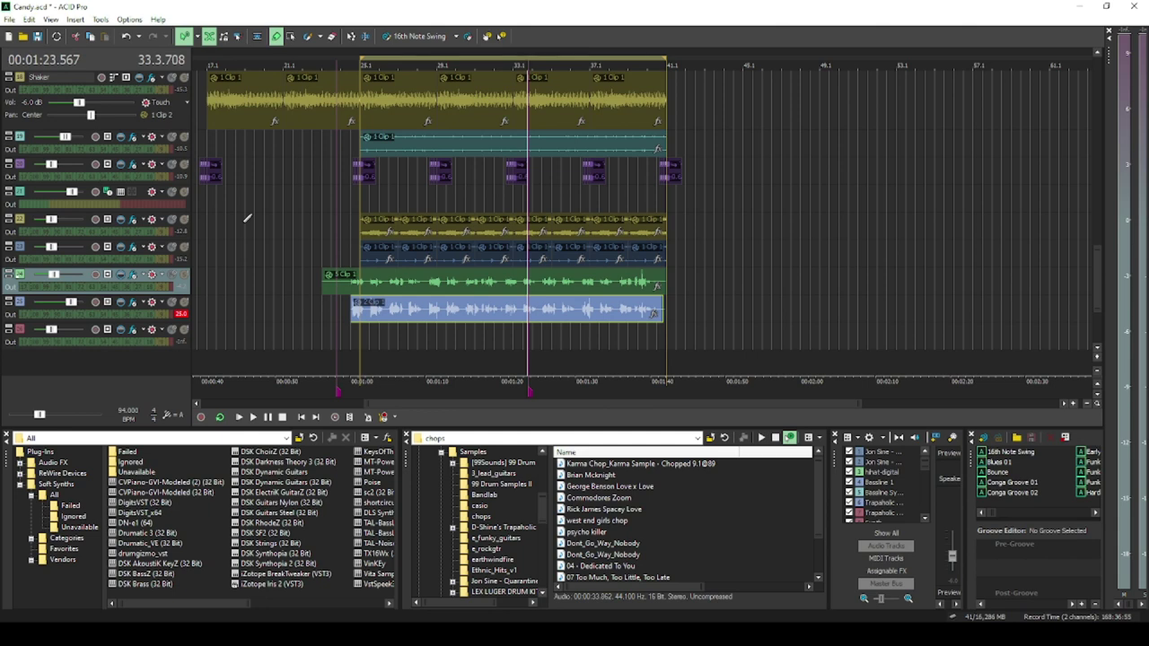
scroll(312, 231, up, 3)
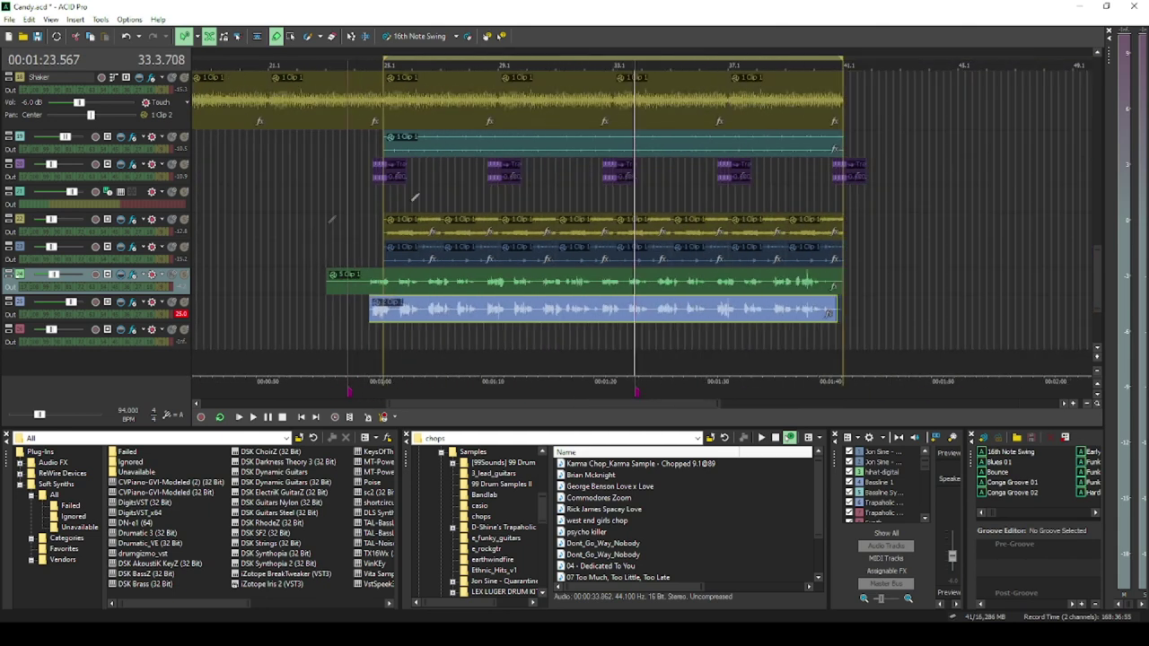
drag(1100, 274, 1080, 225)
scroll(1081, 215, up, 1)
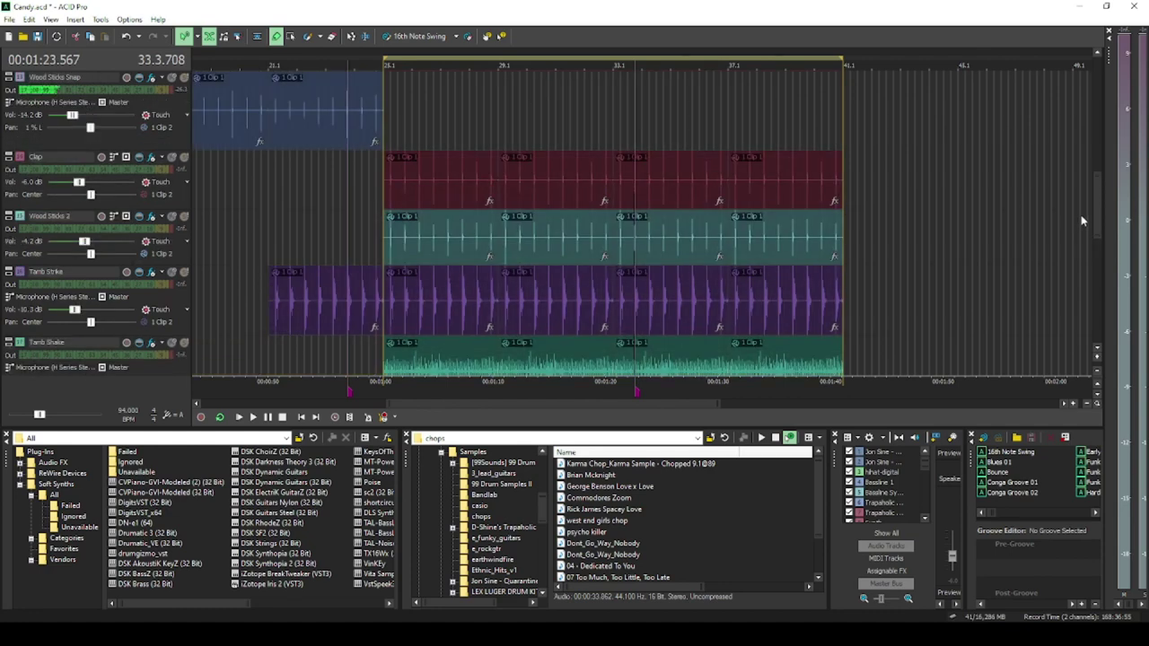
drag(1097, 197, 1097, 285)
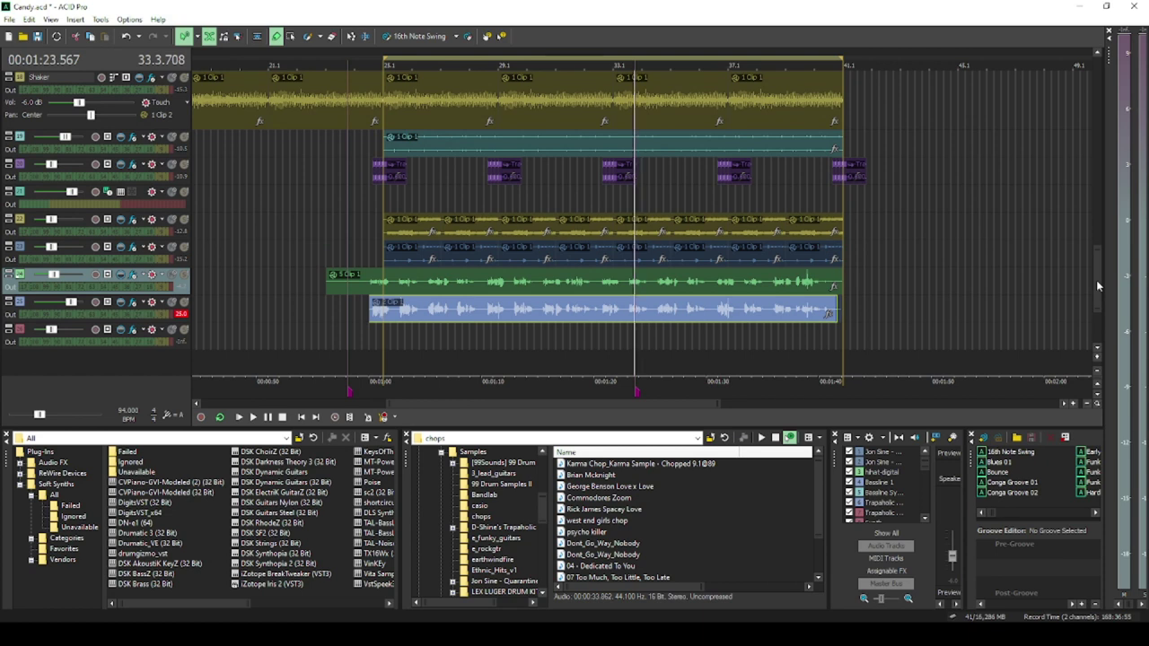